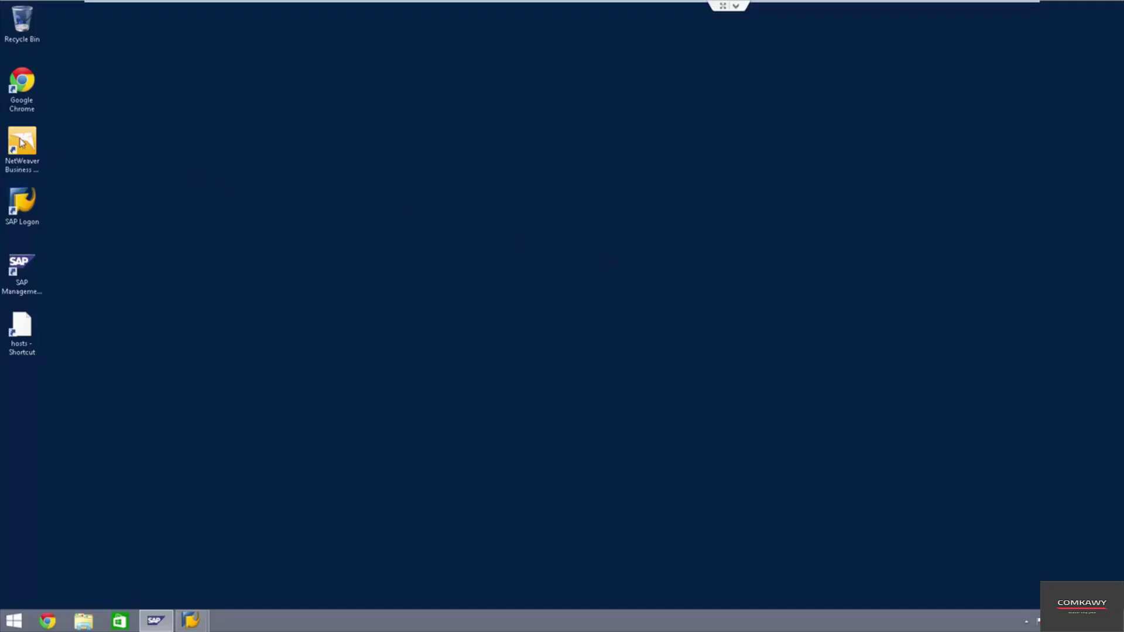
- Launch NetWeaver Business Client and open the ECC Ehp7 IDES system
click(20, 142)
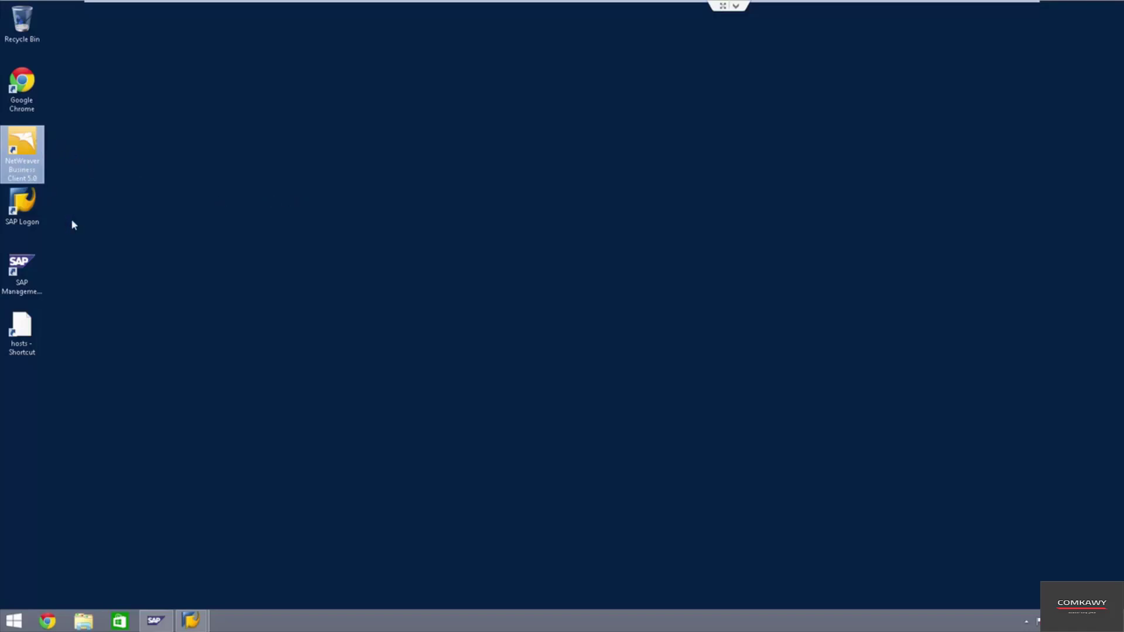
double_click(24, 151)
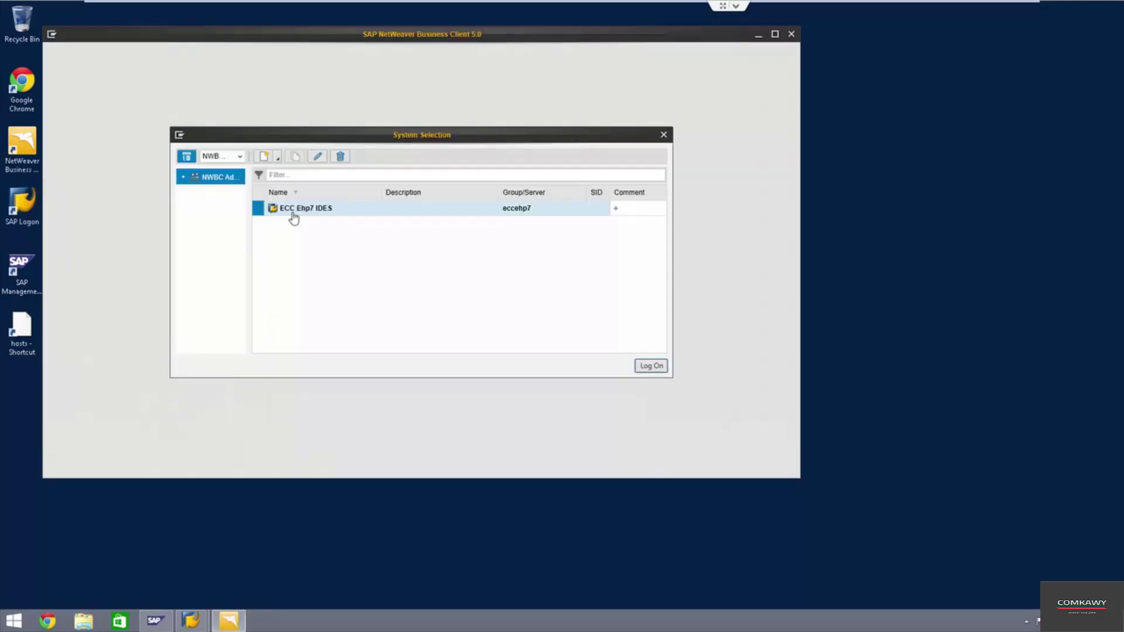
double_click(328, 212)
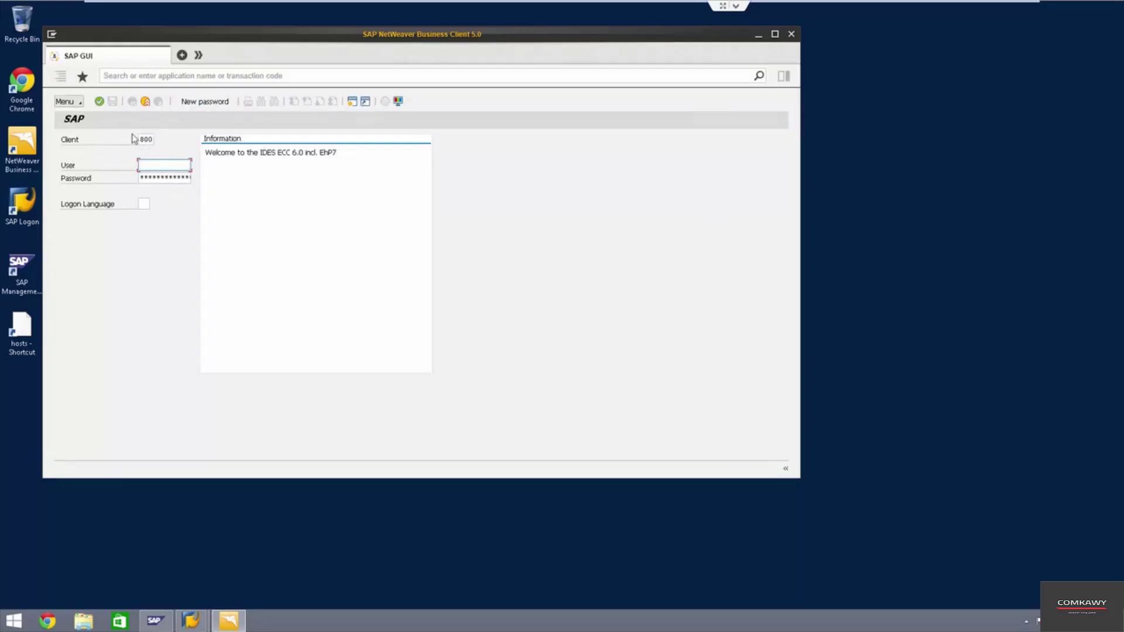
- Review the configured systems under Settings > Connections > Systems, then close the list
click(52, 34)
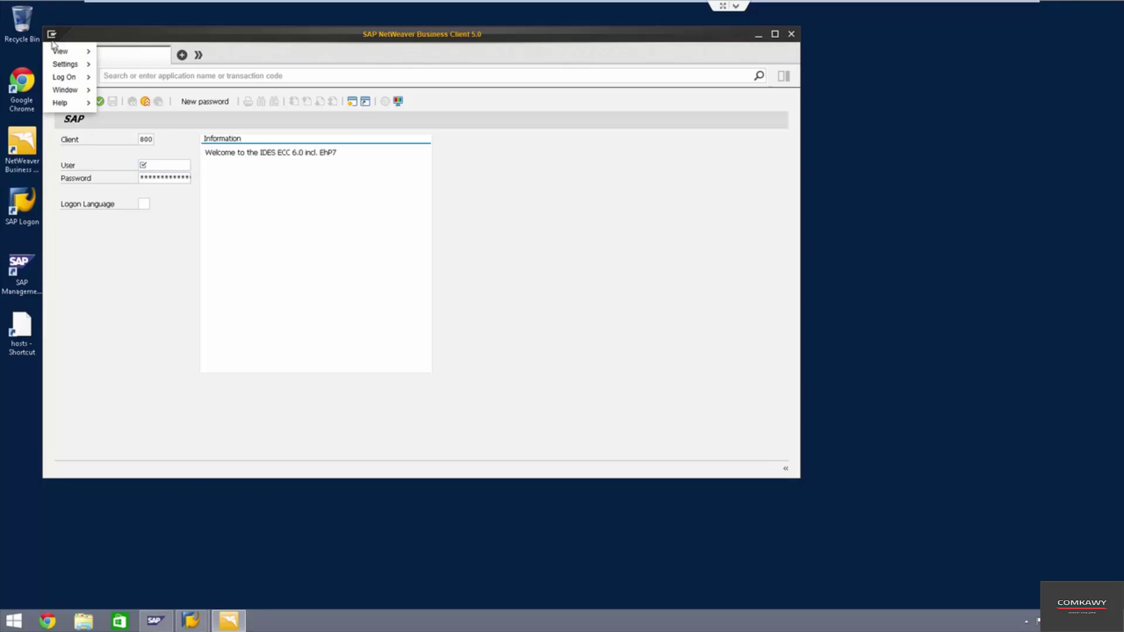
mouse_move(63, 64)
mouse_move(120, 82)
click(191, 77)
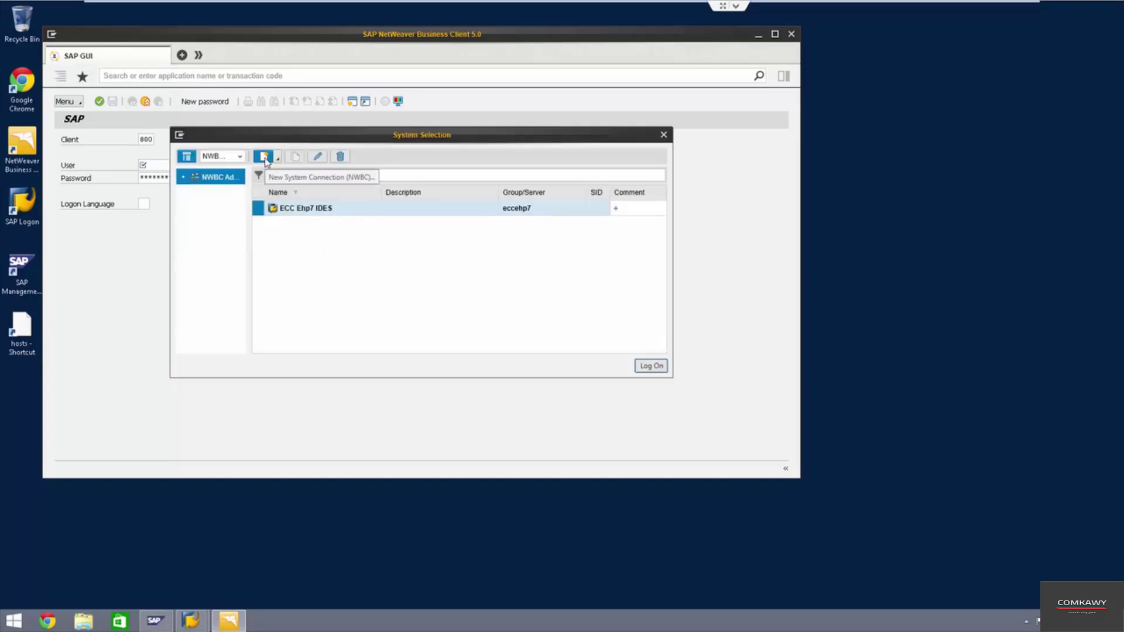
click(664, 135)
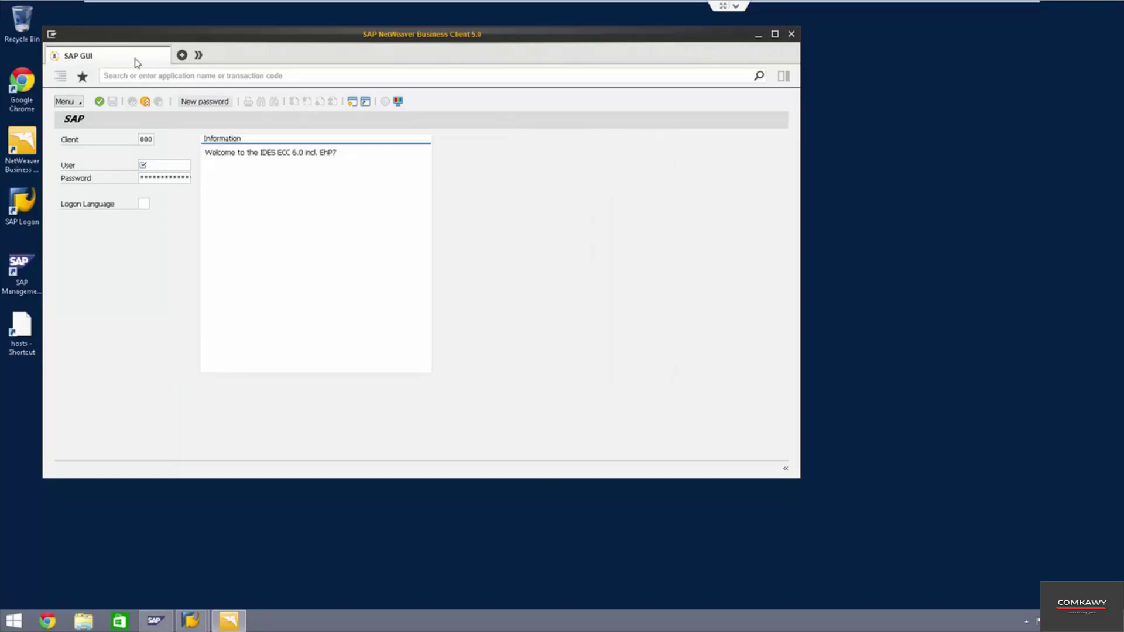
click(53, 35)
mouse_move(72, 65)
click(121, 65)
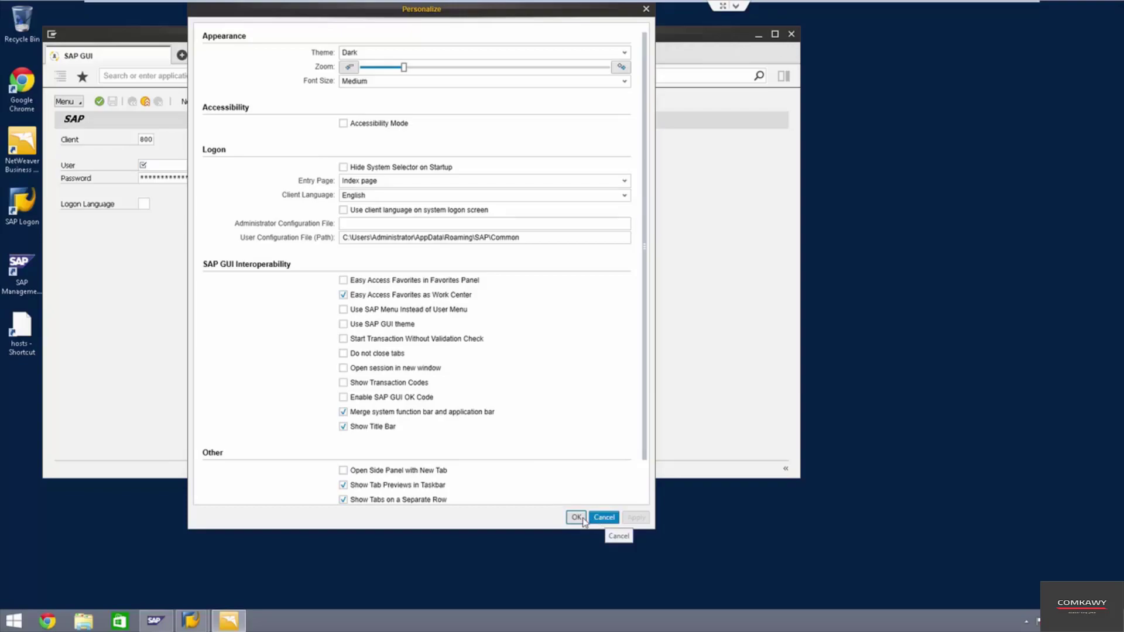
click(581, 518)
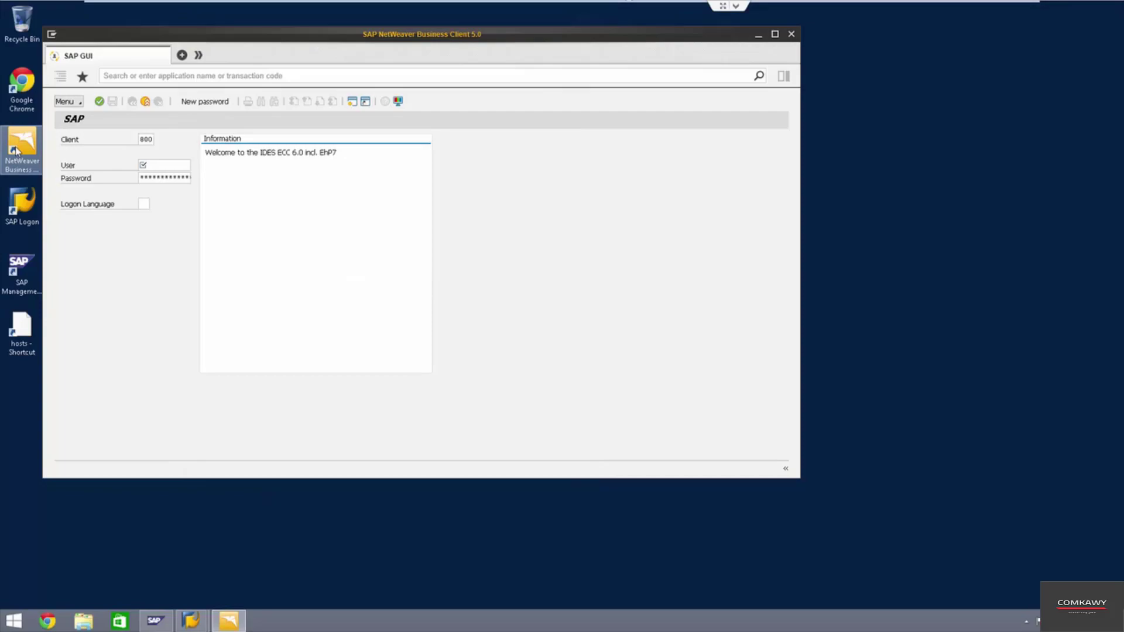
- Log on to client 800 as the administrator user and dismiss the multiple-logon warning
click(175, 168)
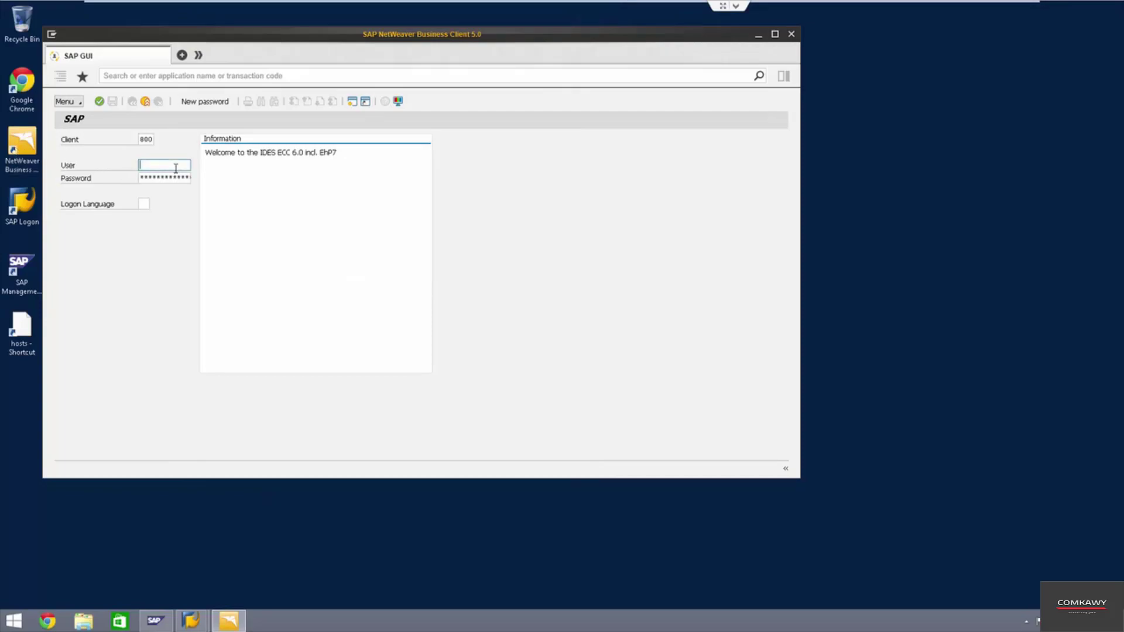
text(idadmin)
key(Tab)
key(Return)
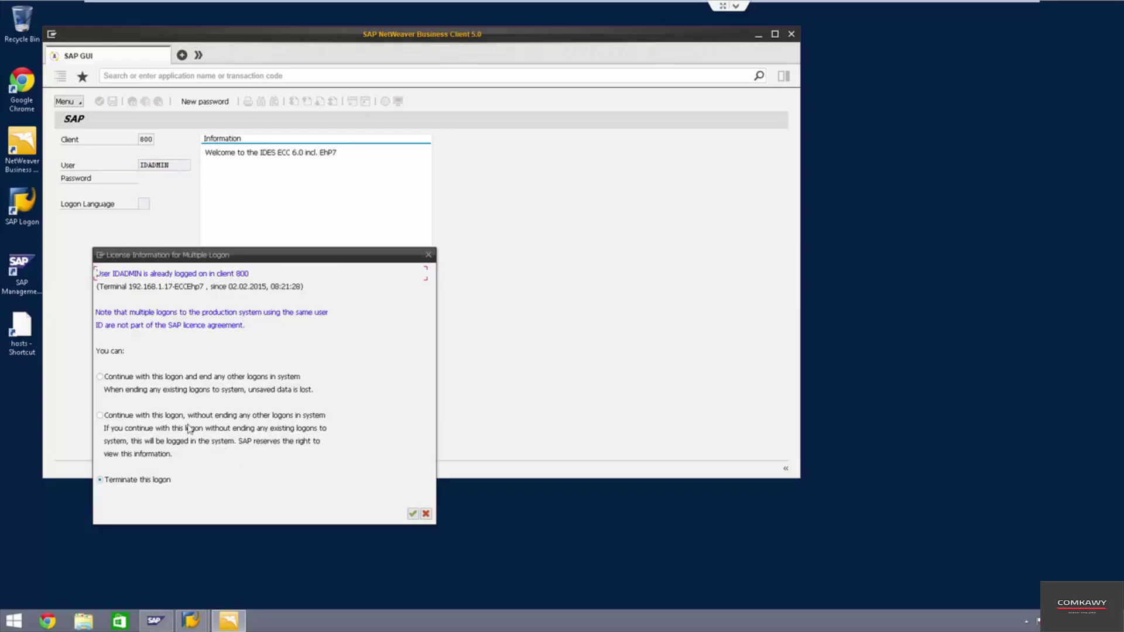
click(426, 514)
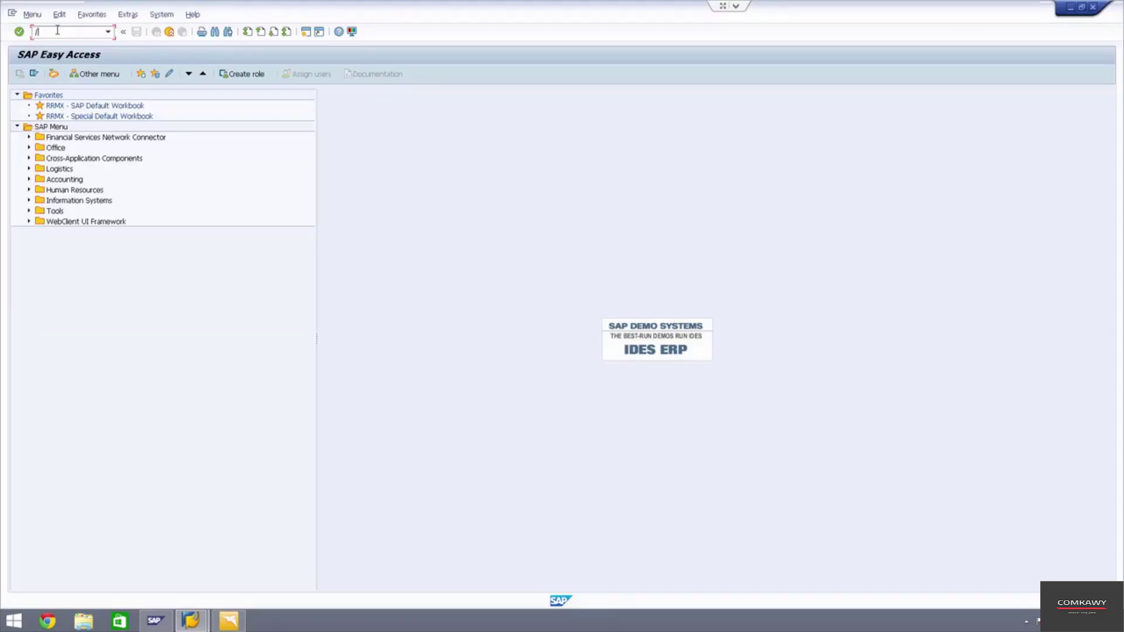
- Run transaction /nsmicm to open the ICM Monitor
click(57, 30)
text(/nsmicm)
key(Return)
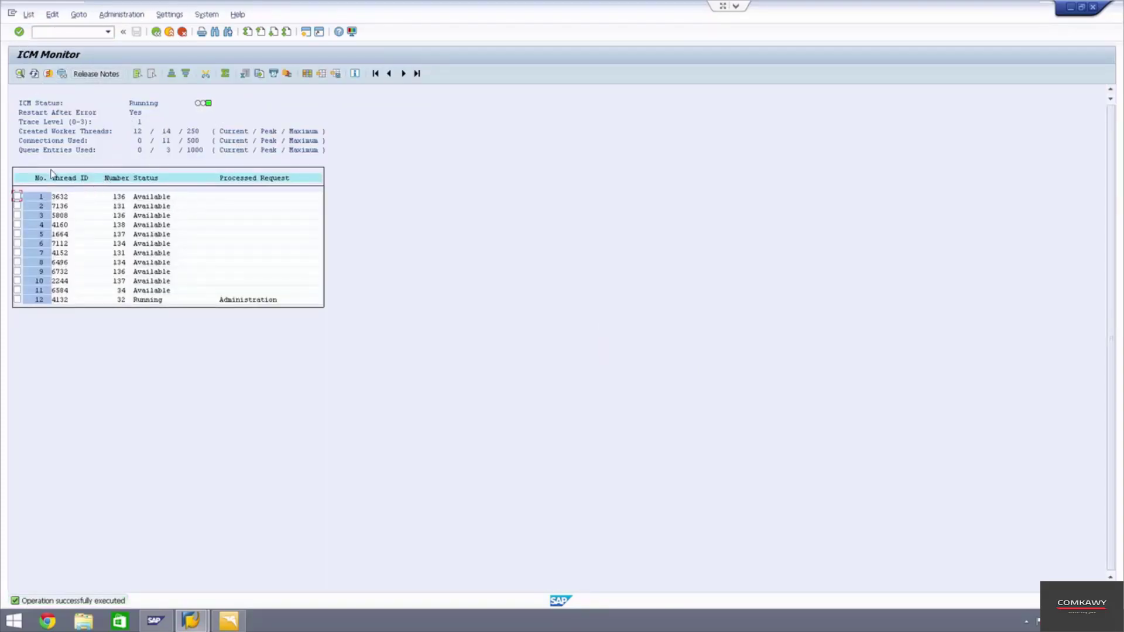
- Display the active ICM services via Goto > Services and select the HTTP 8080 row
click(113, 14)
mouse_move(78, 15)
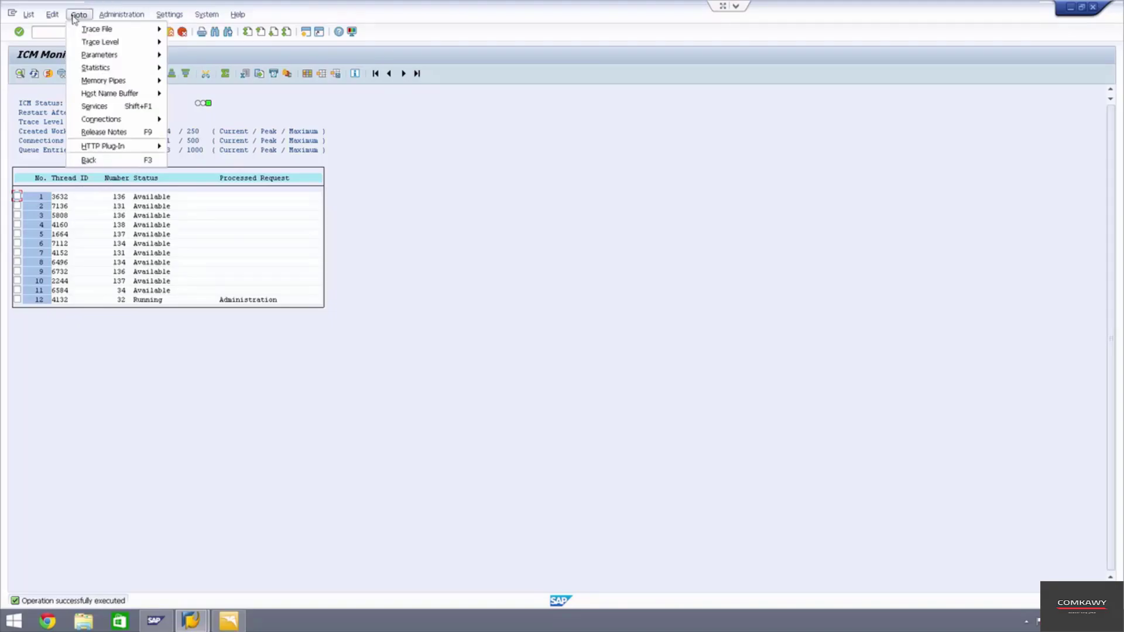
click(95, 107)
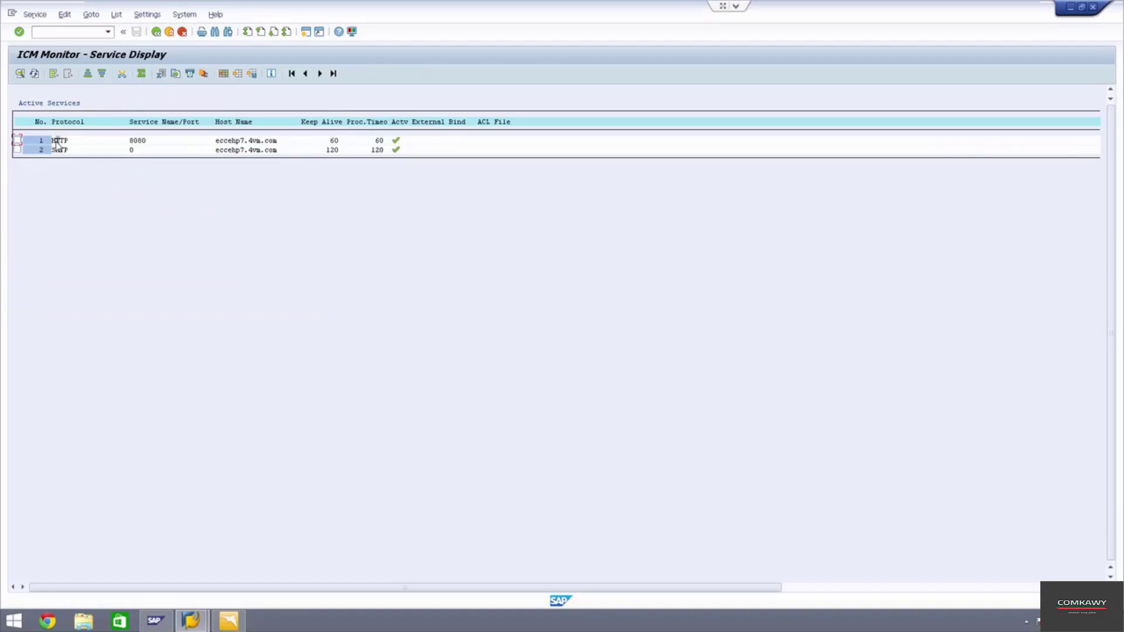
click(57, 142)
click(35, 14)
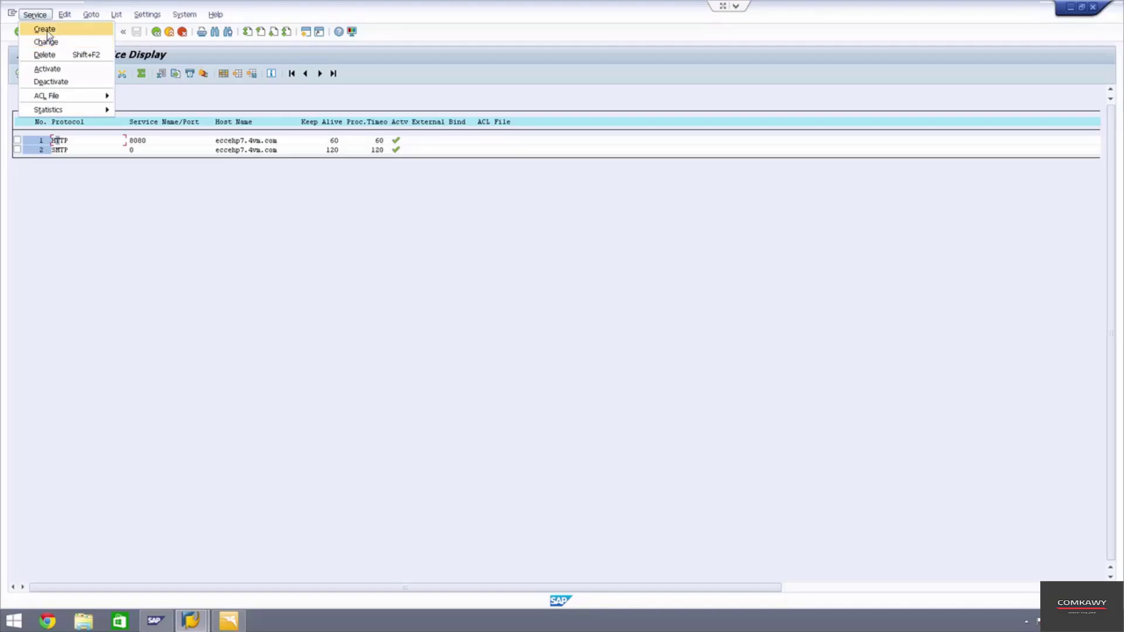
- Define and create a new ICM service with protocol HTTPS on port 8081
click(49, 30)
click(157, 176)
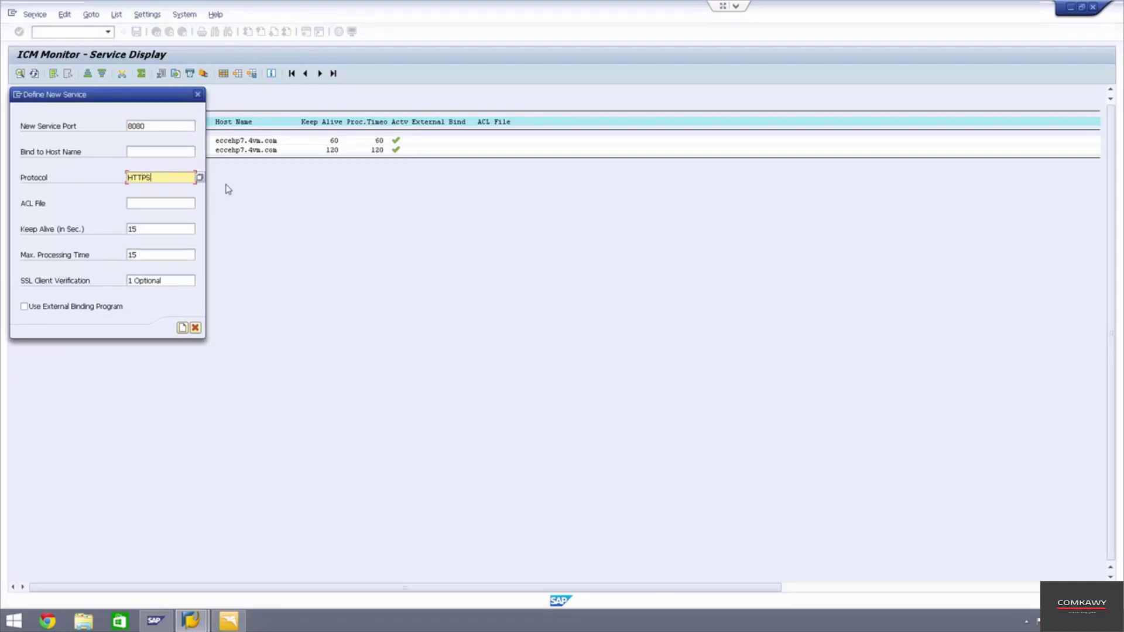
click(200, 177)
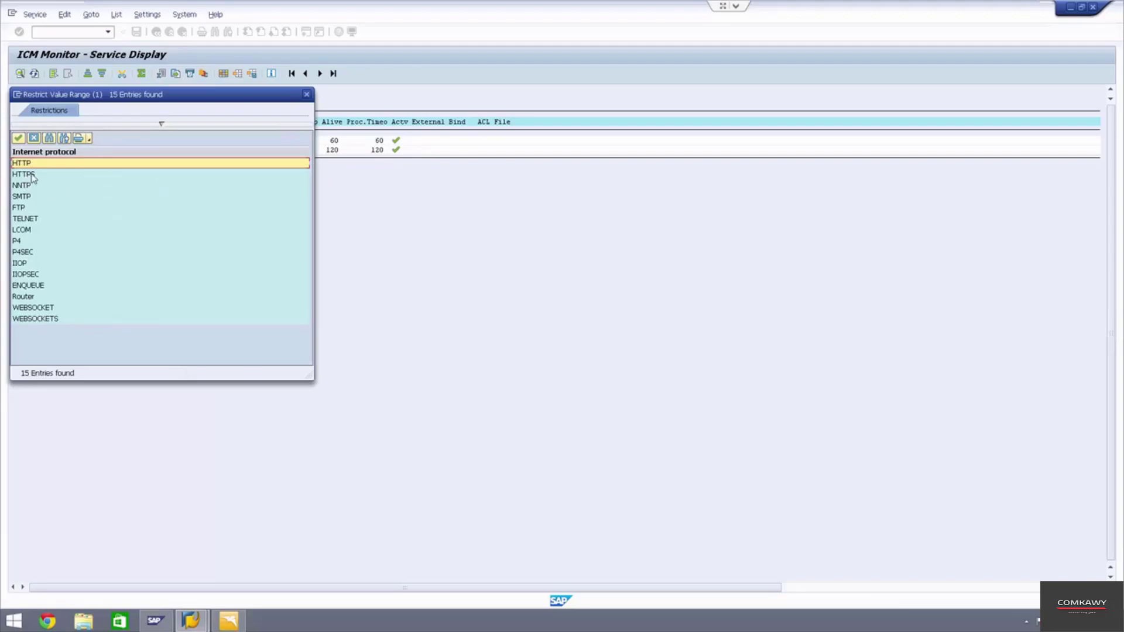
click(30, 174)
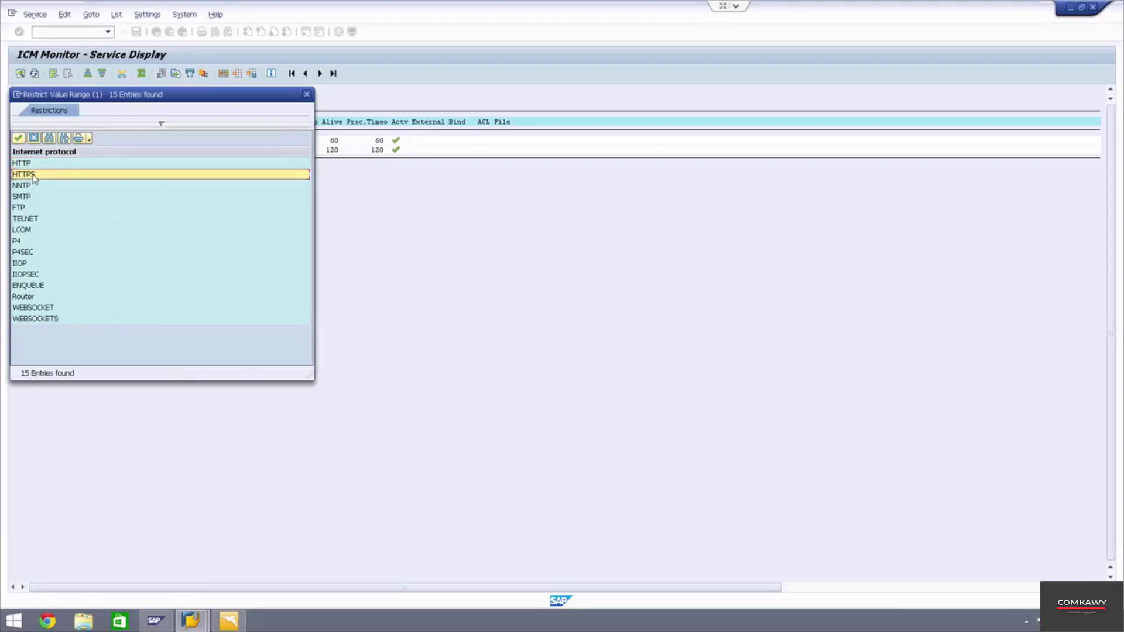
click(306, 94)
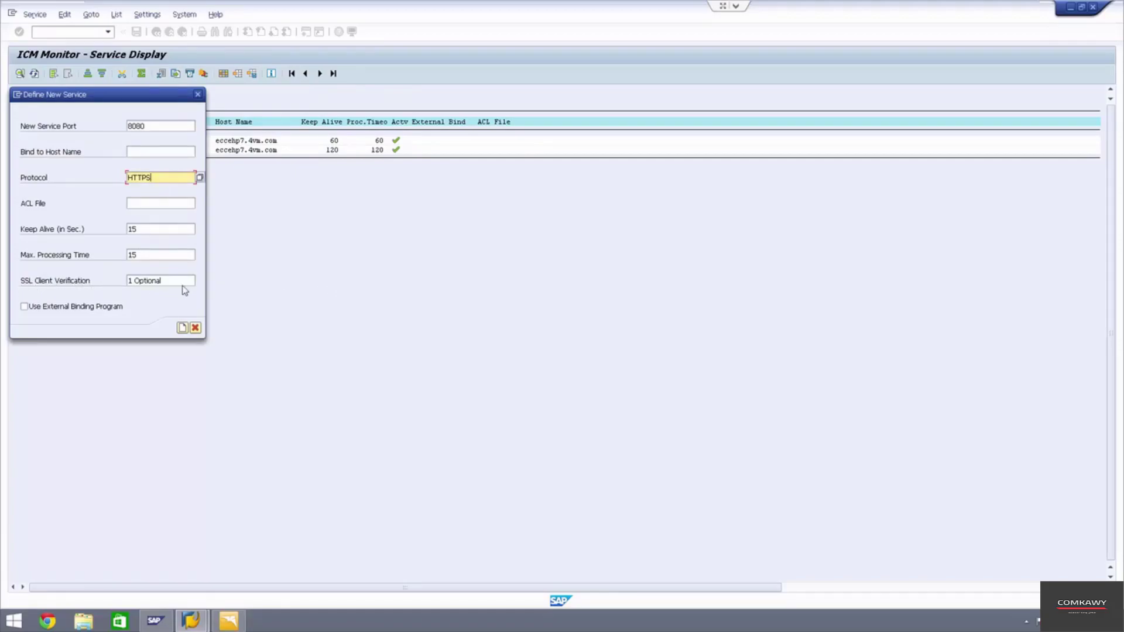
click(149, 151)
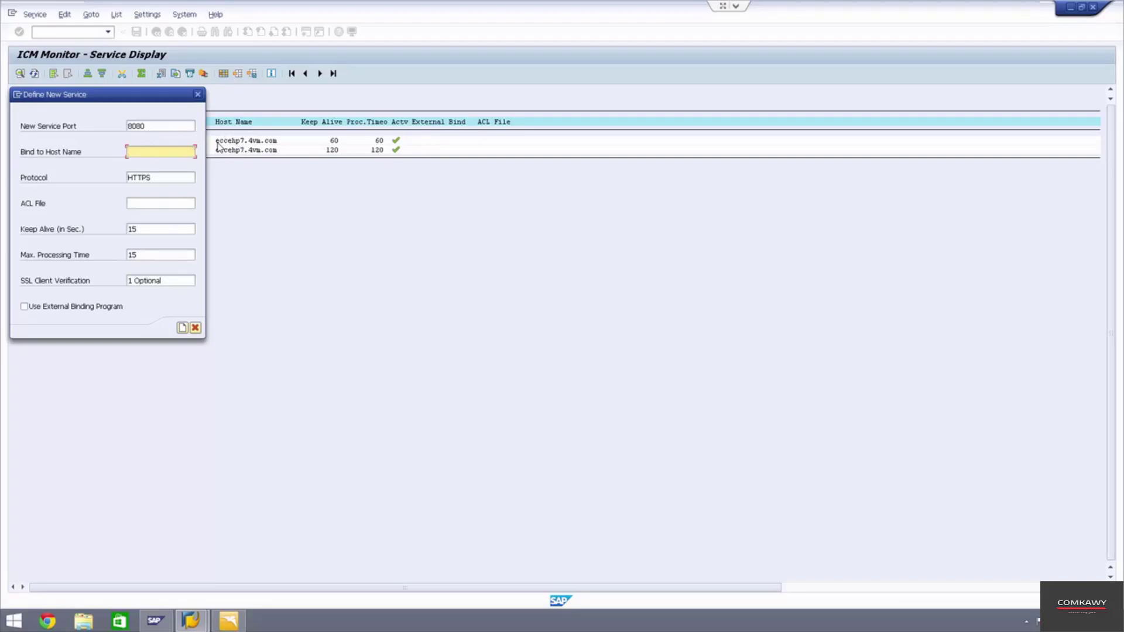
click(154, 126)
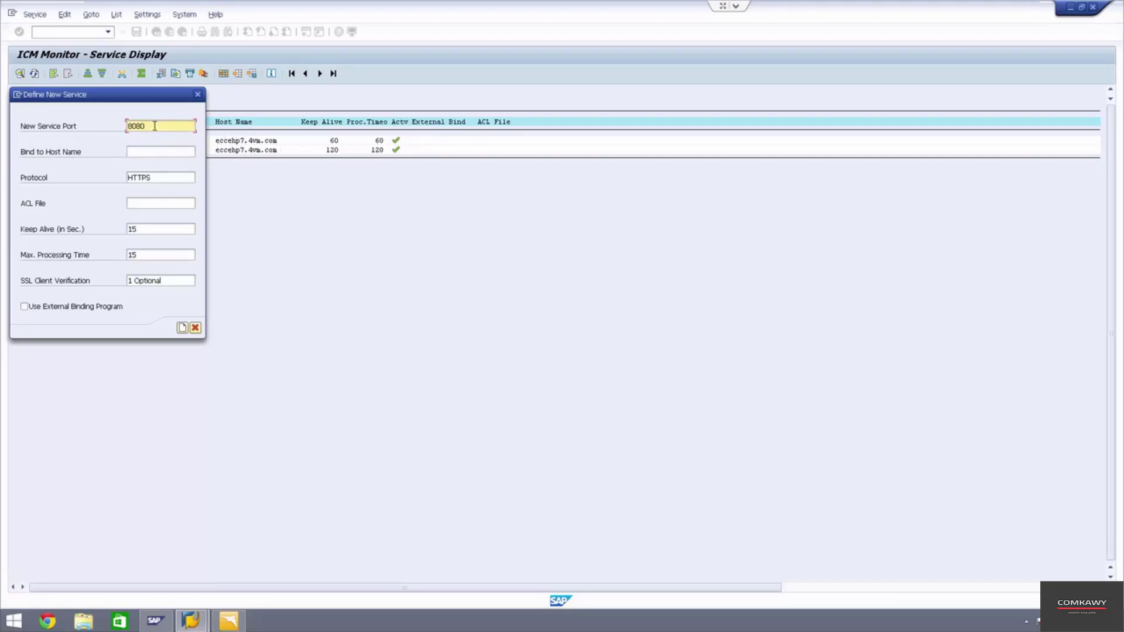
key(BackSpace)
text(1)
click(195, 328)
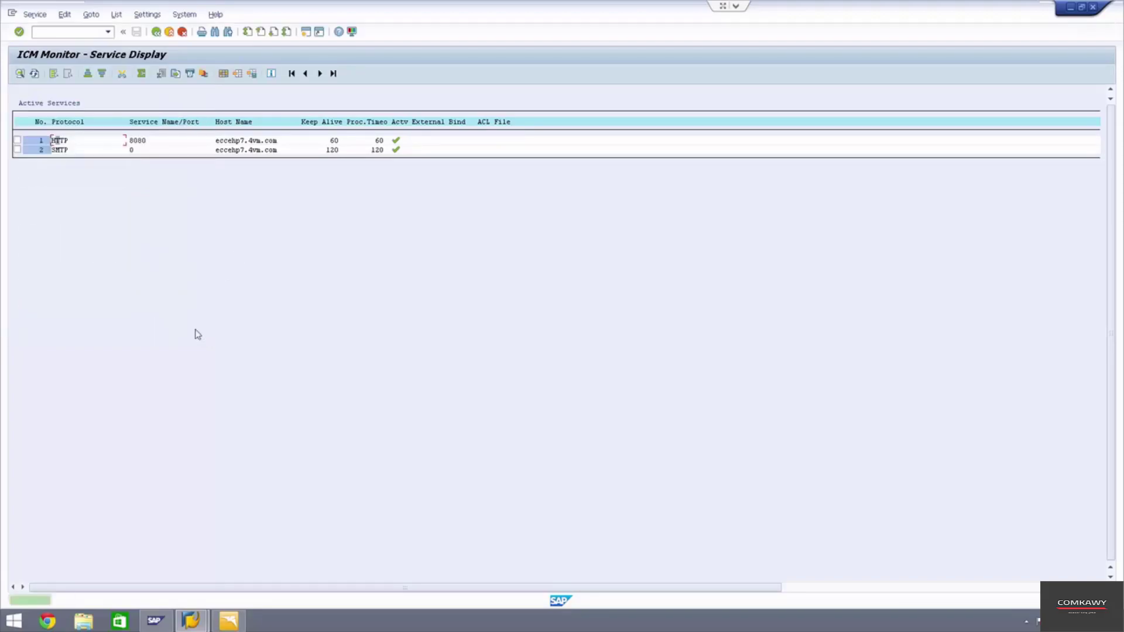
- Restart the ICM via Administration > ICM > Restart, then leave for SAP Easy Access
click(156, 31)
click(130, 16)
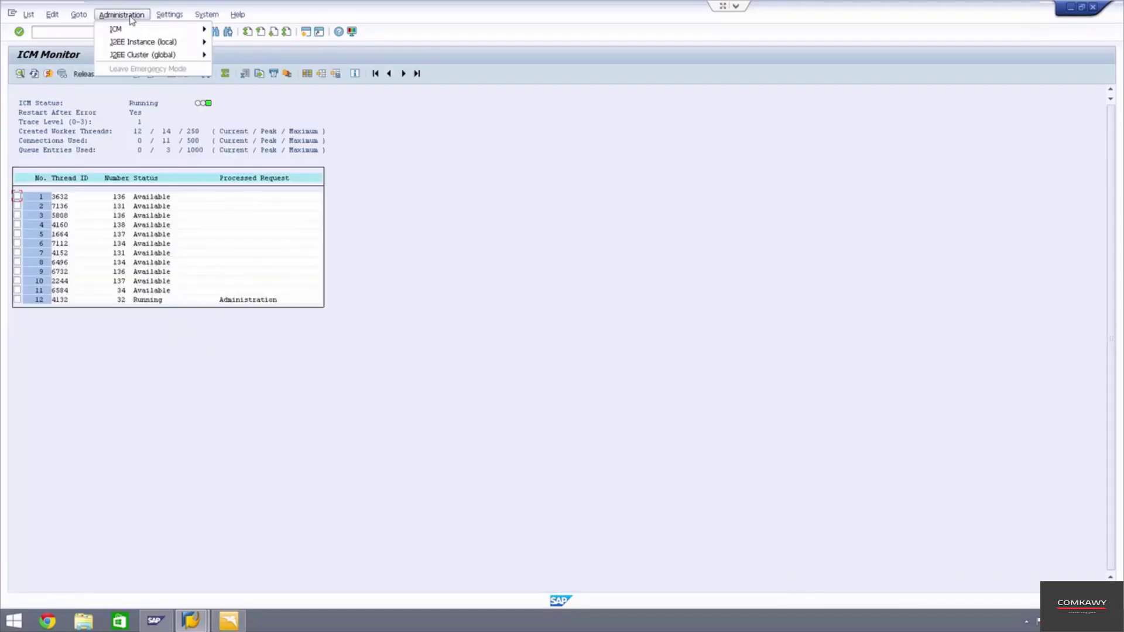
mouse_move(78, 15)
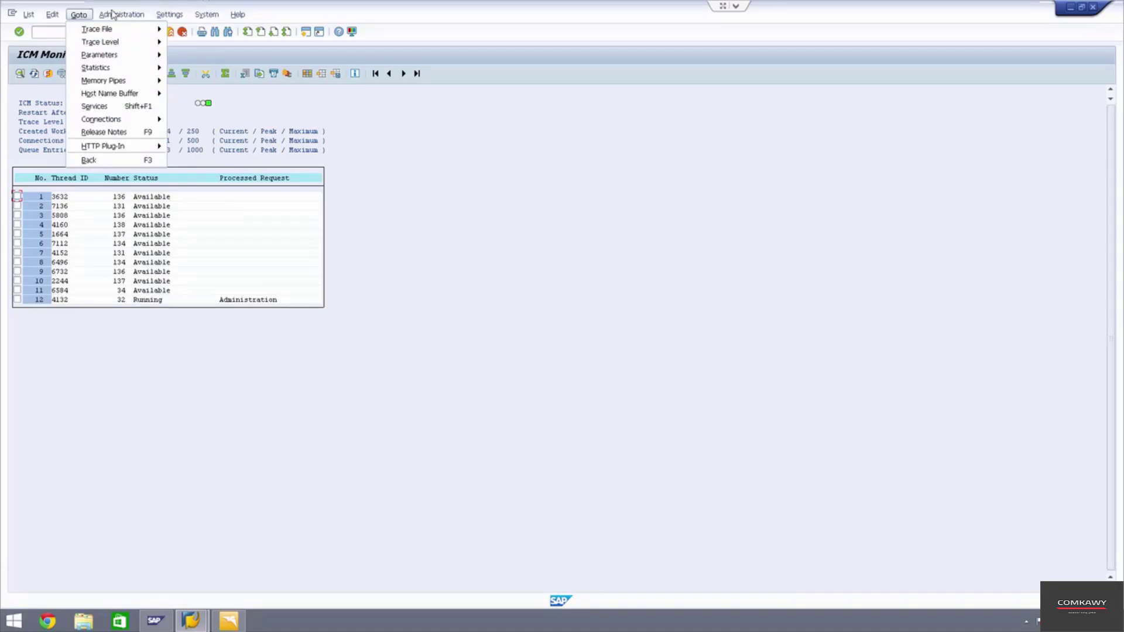
mouse_move(117, 15)
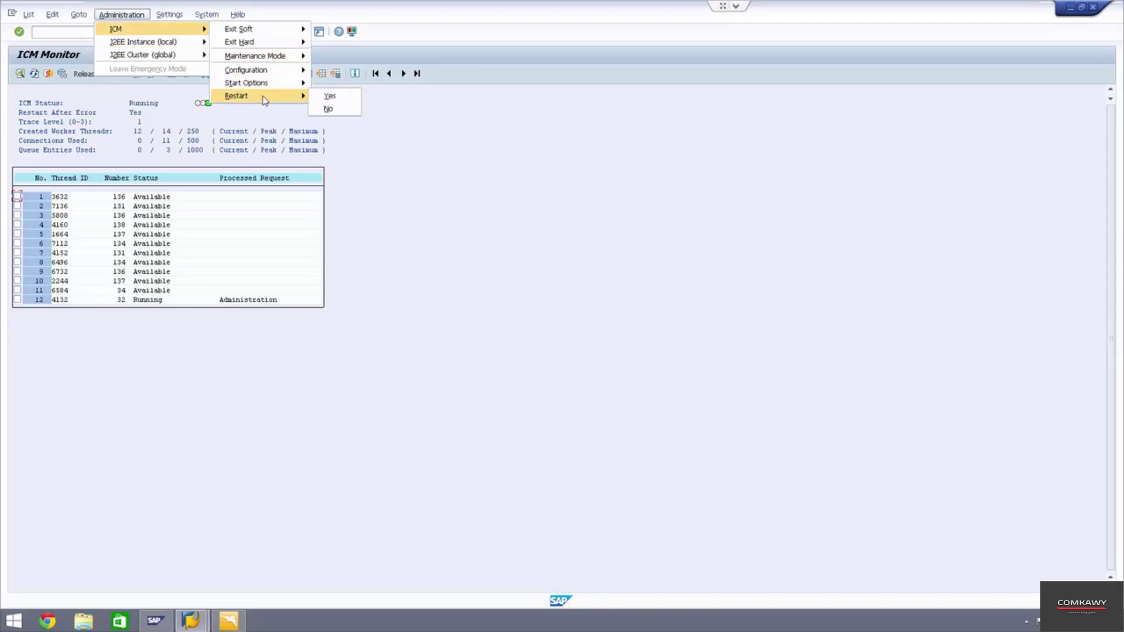
click(511, 177)
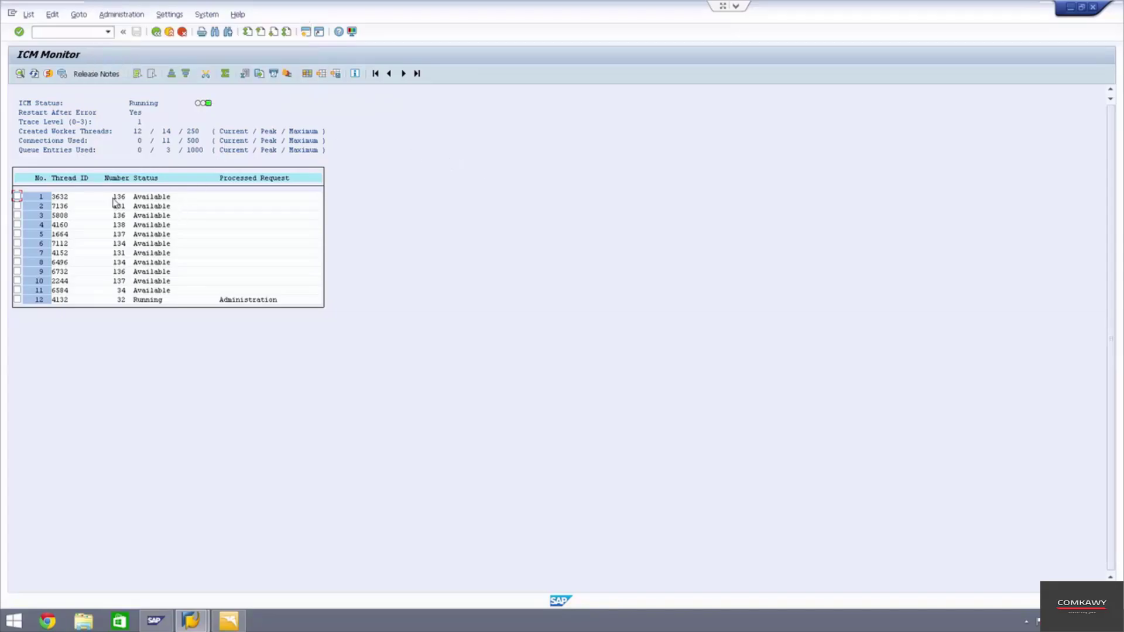
click(182, 32)
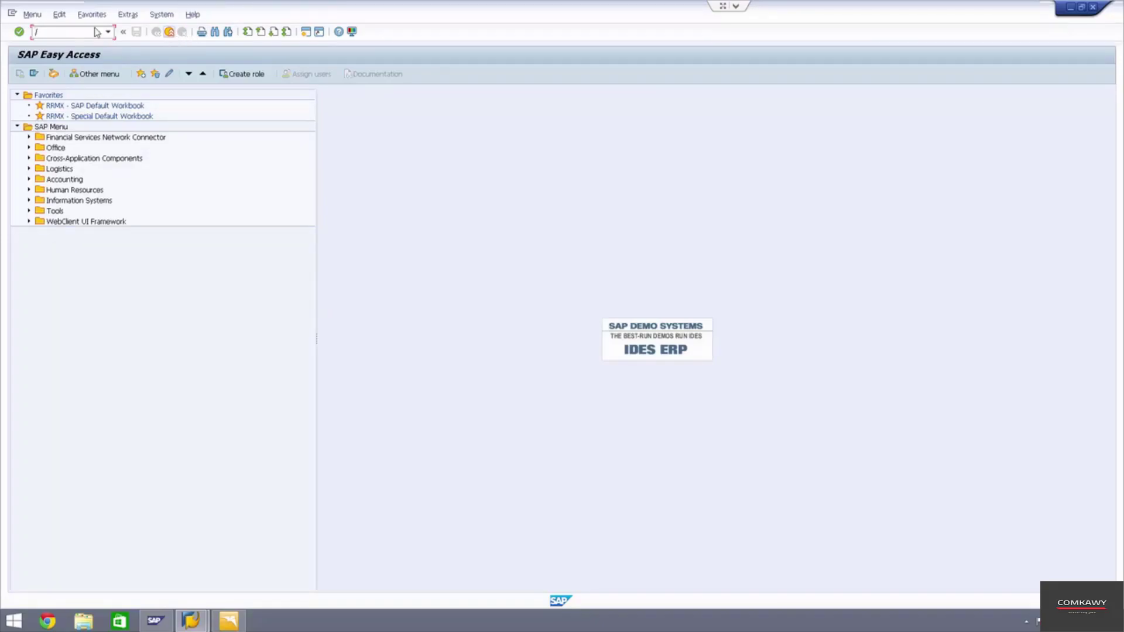
- Run transaction /nsicf and enter /sap/bc/nwbc as the service path filter
click(99, 32)
text(/sicf)
key(Return)
text(/)
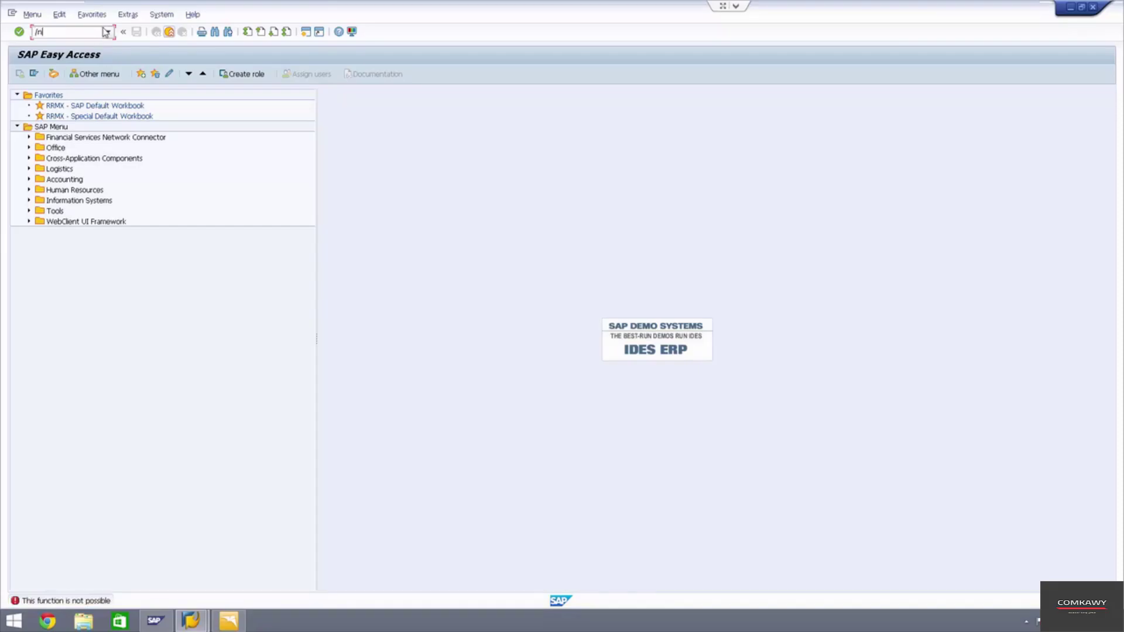
text(nsicf)
key(Return)
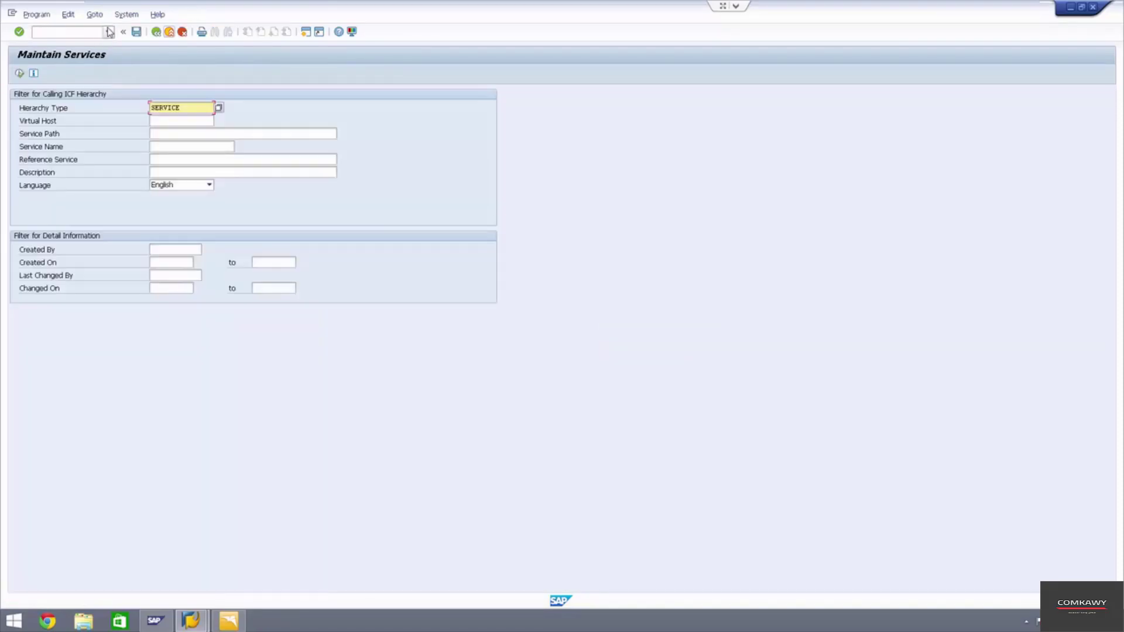
click(179, 137)
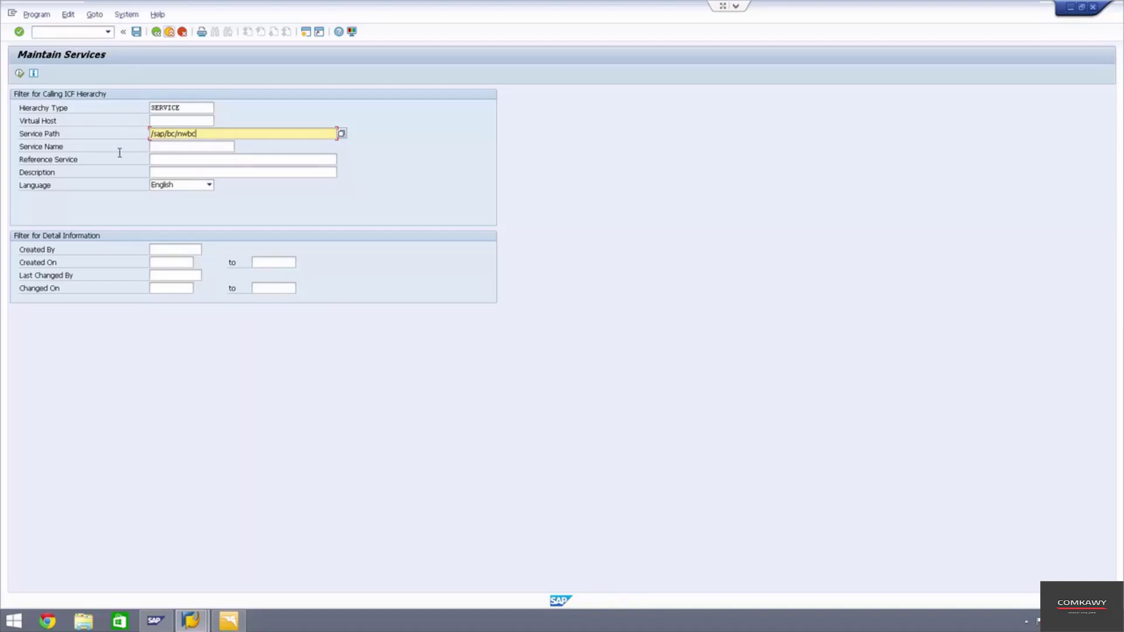
- Execute the filter, expand the nwbc node, and test the nwbc_launch service
click(19, 73)
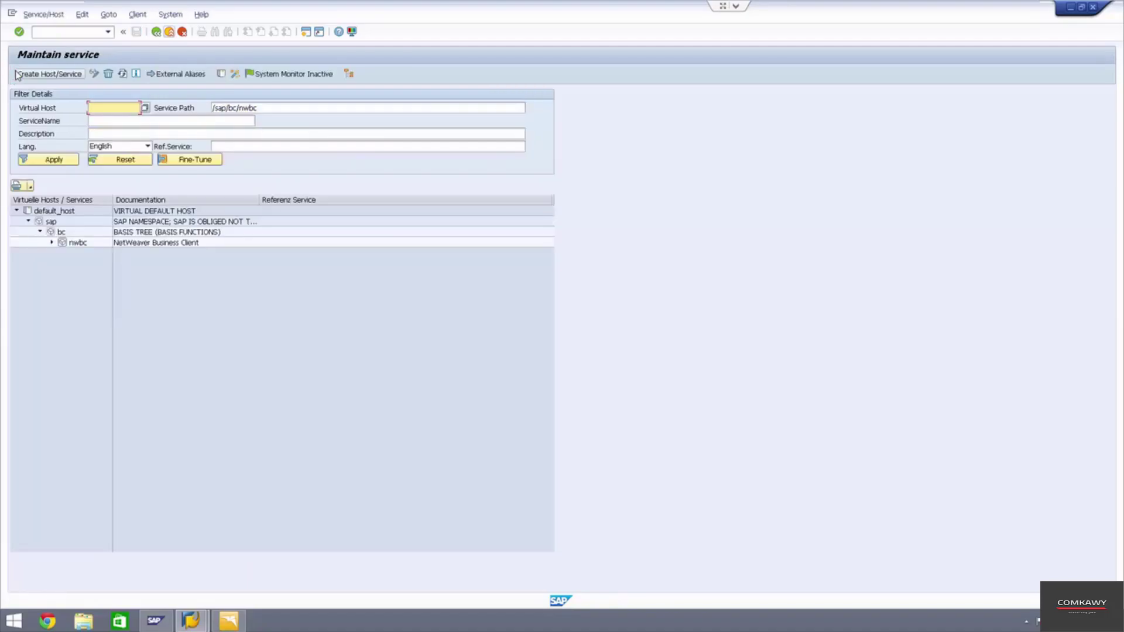
click(77, 243)
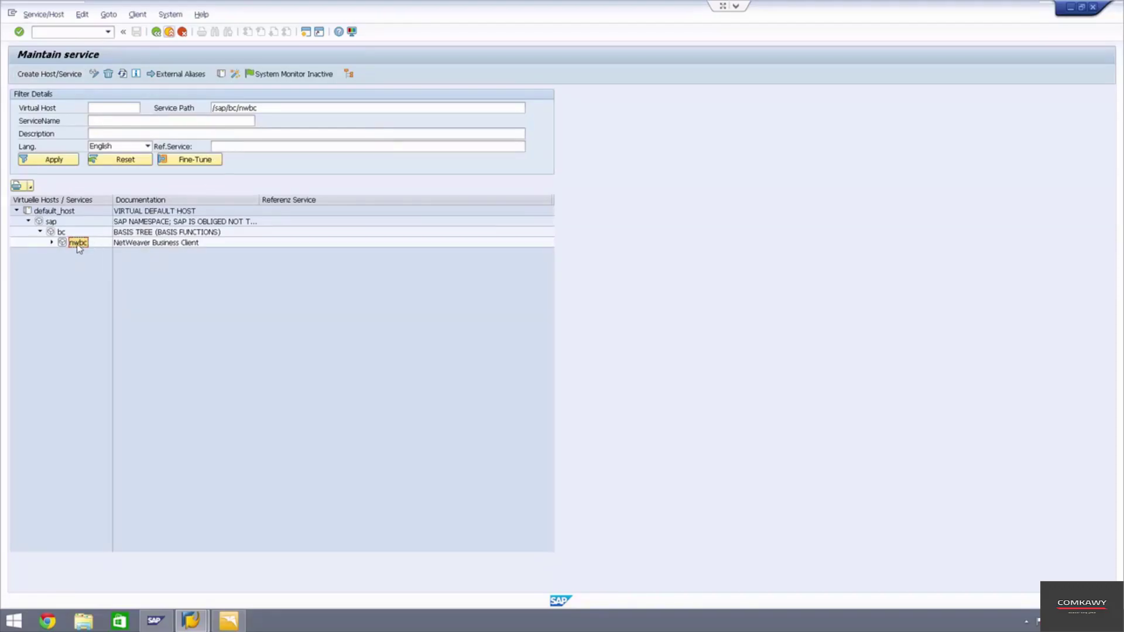
right_click(77, 244)
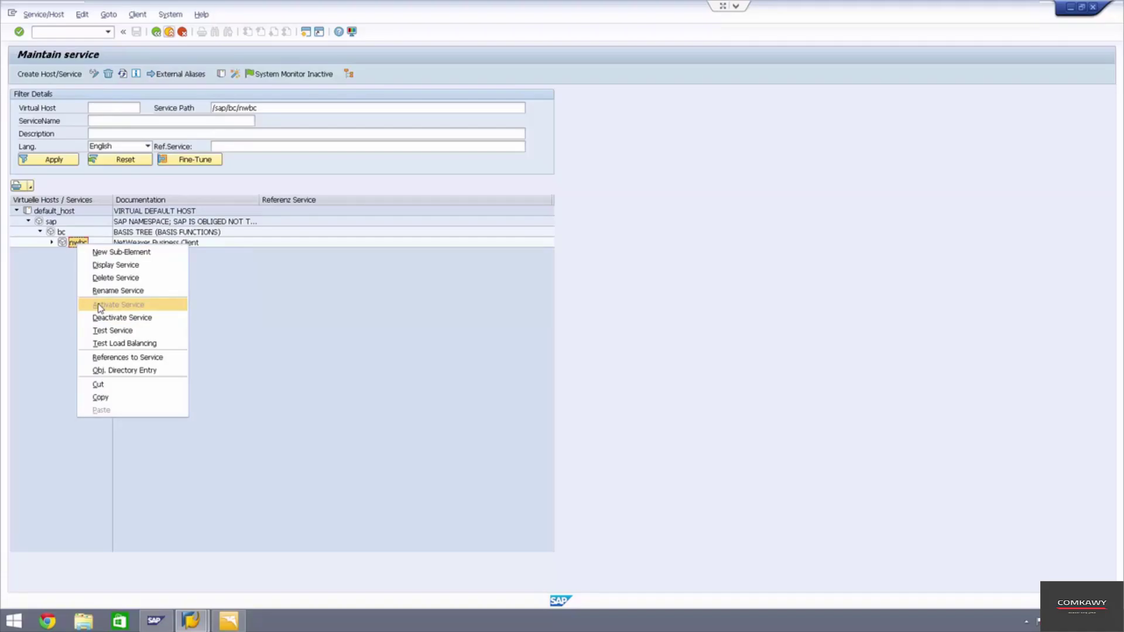
click(52, 241)
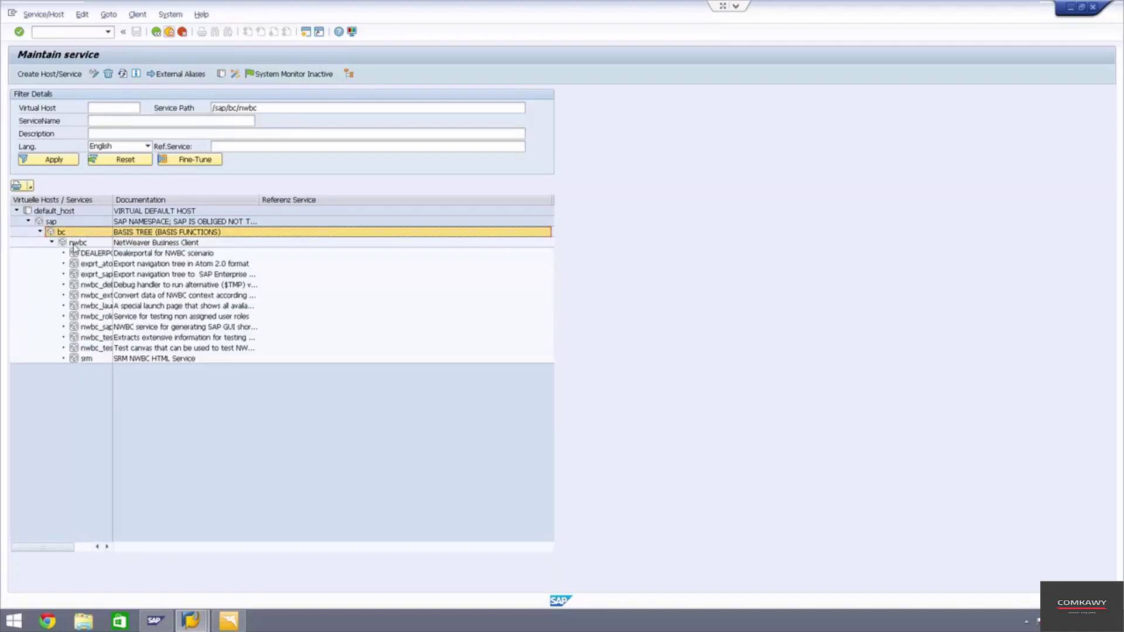
click(98, 306)
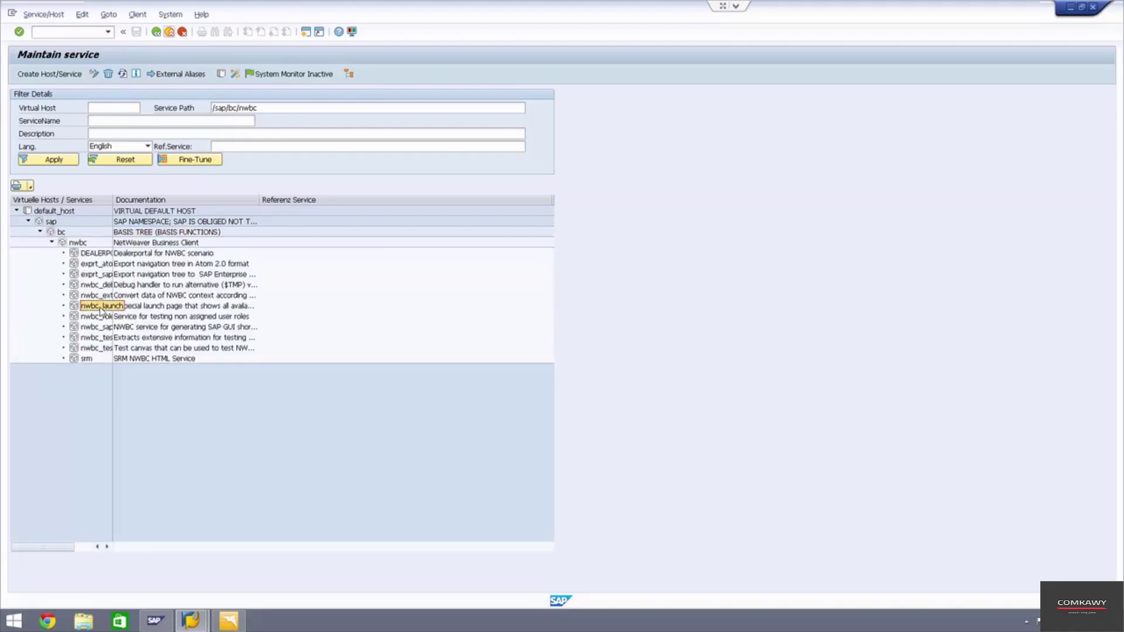
right_click(98, 308)
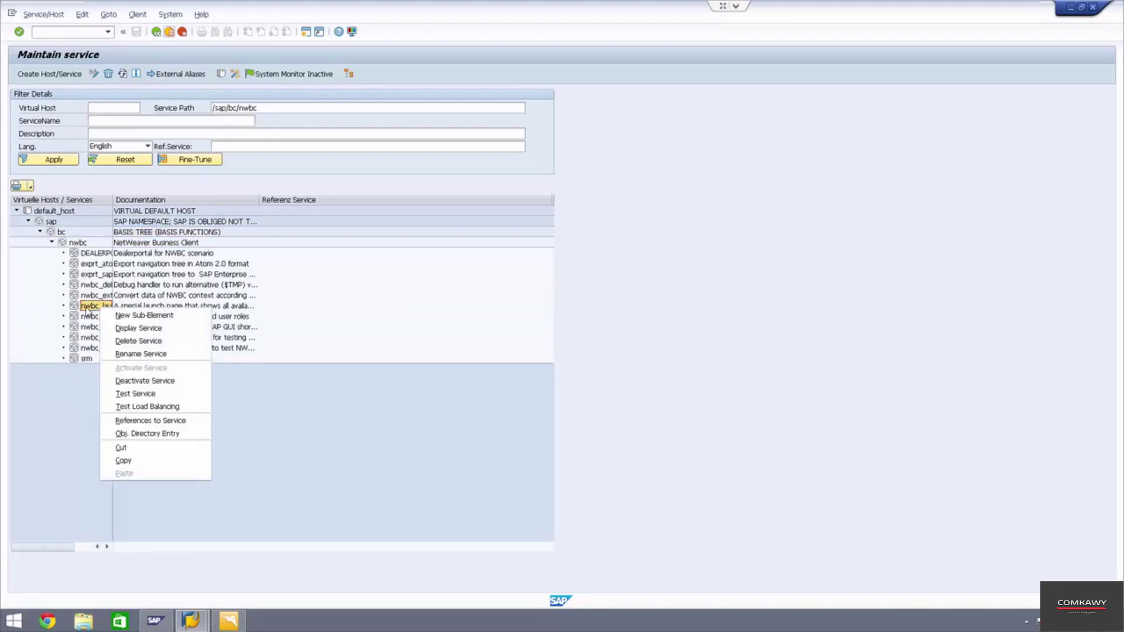
click(136, 394)
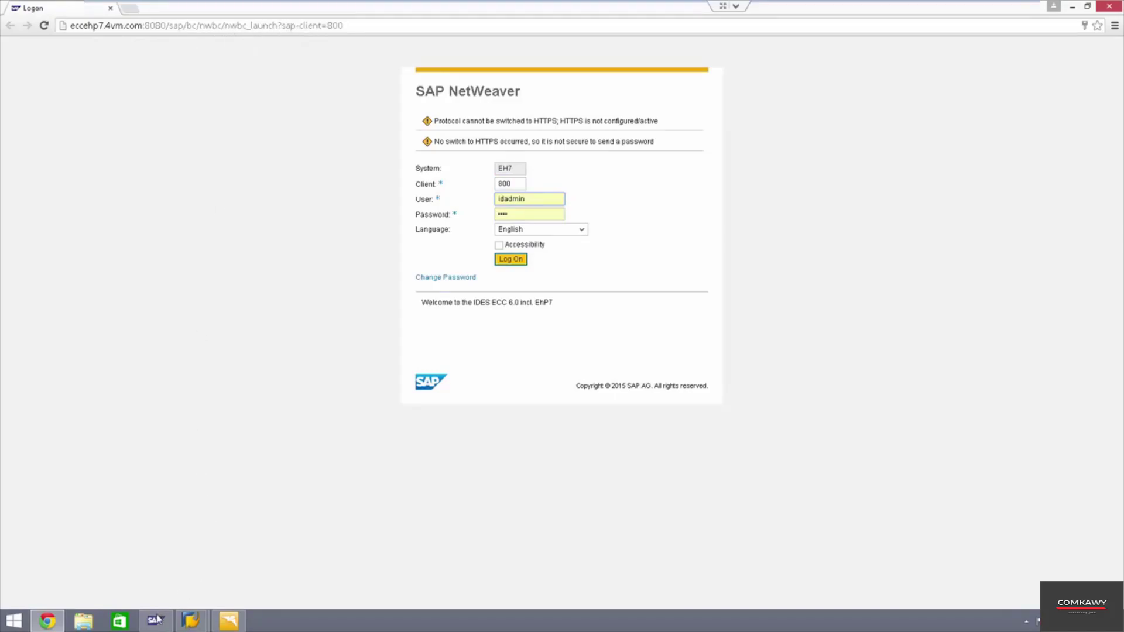
- Open the administrator user in SU01 for changing and show its Roles tab
click(53, 625)
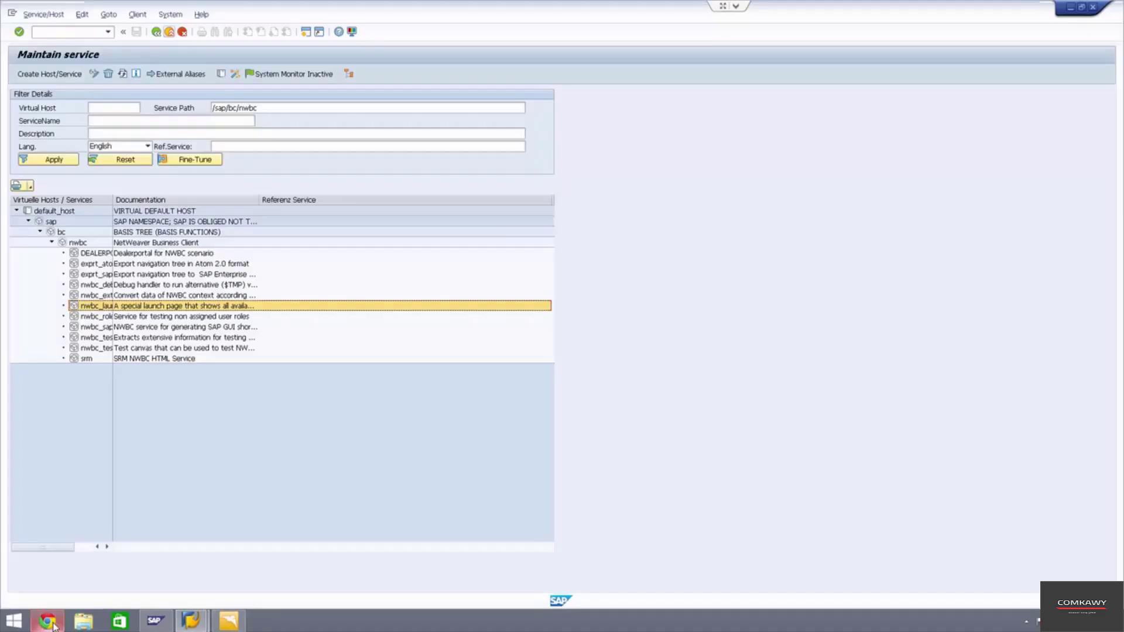
click(182, 32)
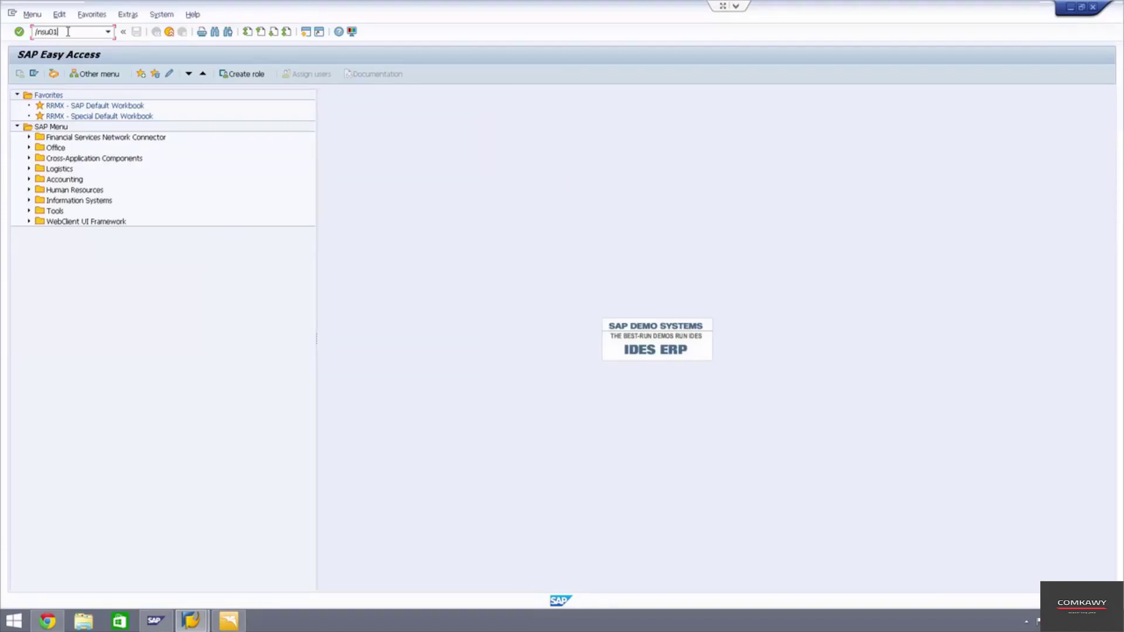
key(Return)
text(idadmin)
click(34, 74)
click(257, 135)
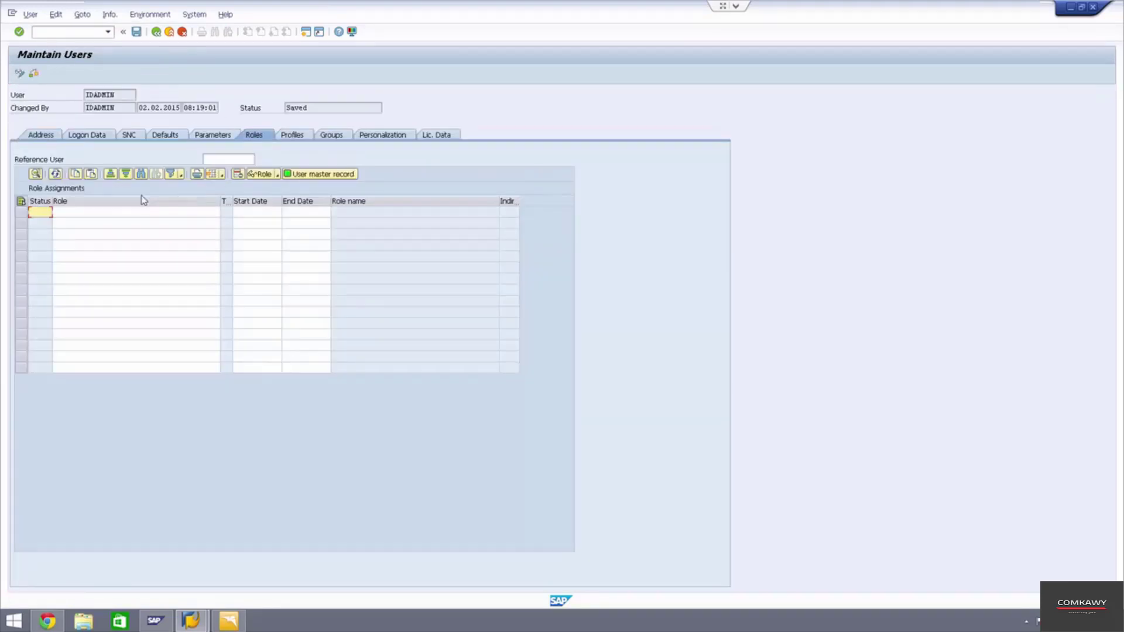
- Search roles matching *nwbc* and assign ZTEST_NWBC_ERP_SCM_SRM_BW_TM to the user
click(74, 214)
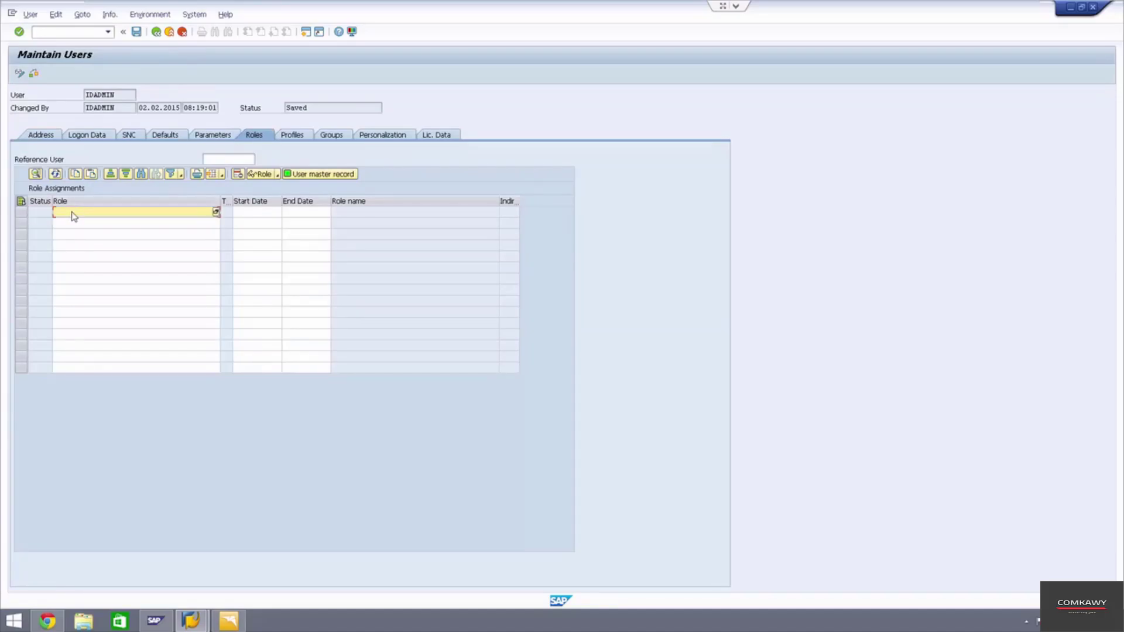
click(216, 212)
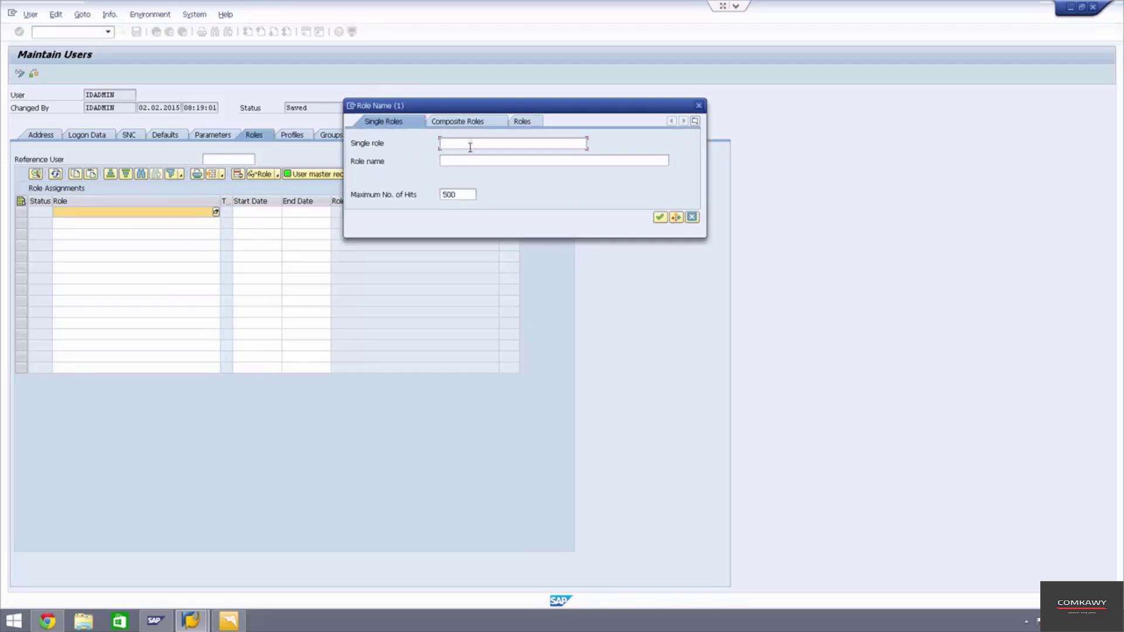
text(*nwbc*)
key(Return)
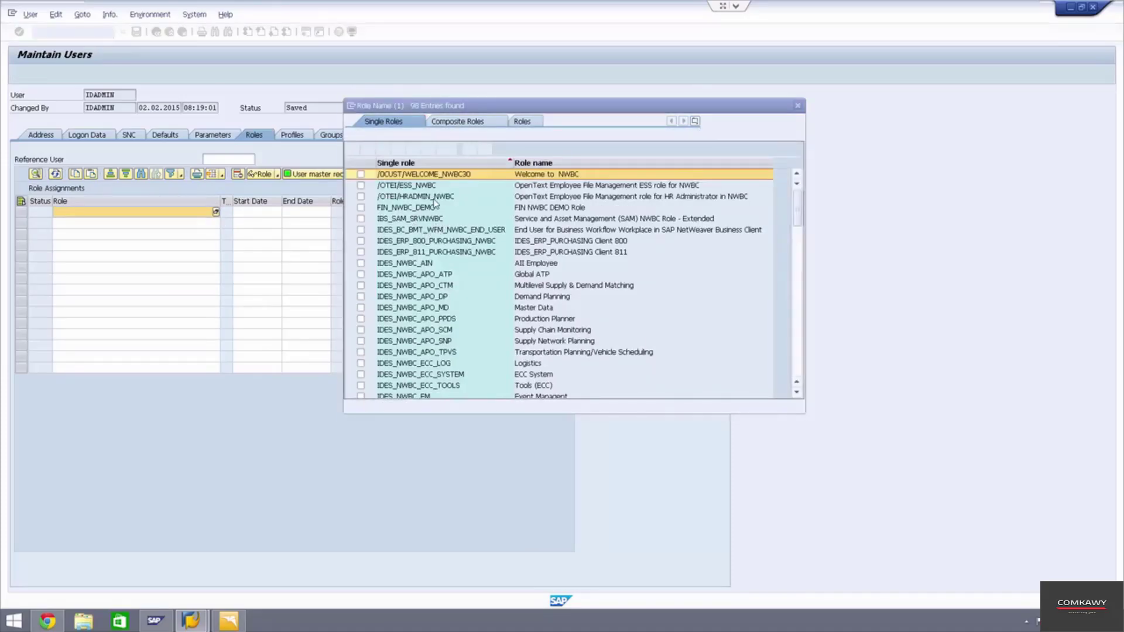
scroll(432, 206, down, 3)
scroll(425, 219, up, 2)
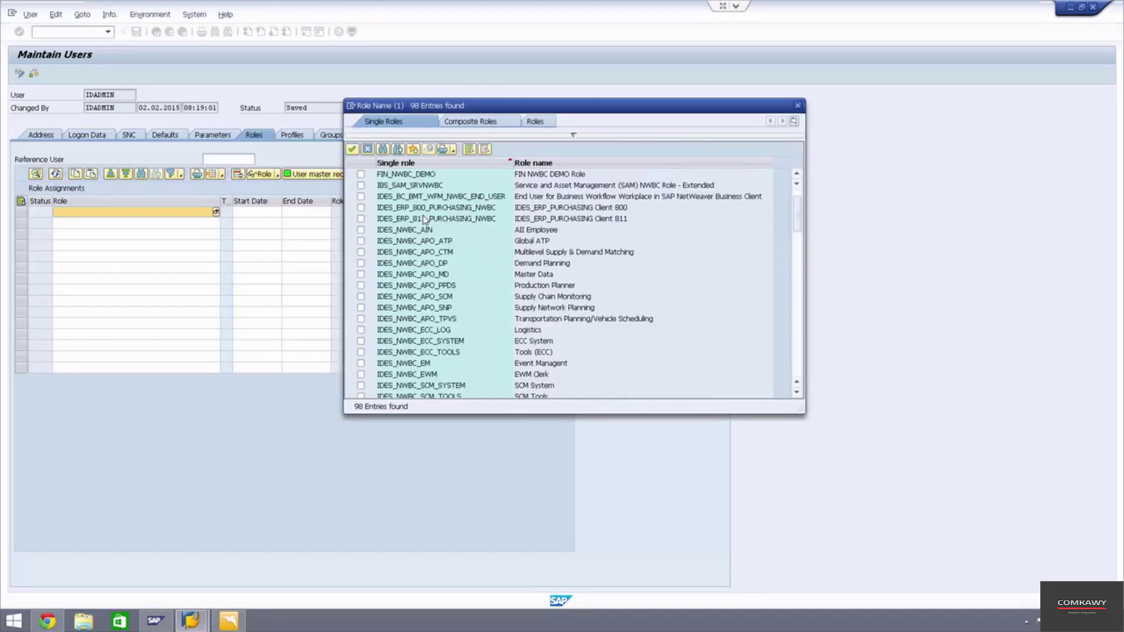
click(539, 243)
scroll(585, 281, down, 4)
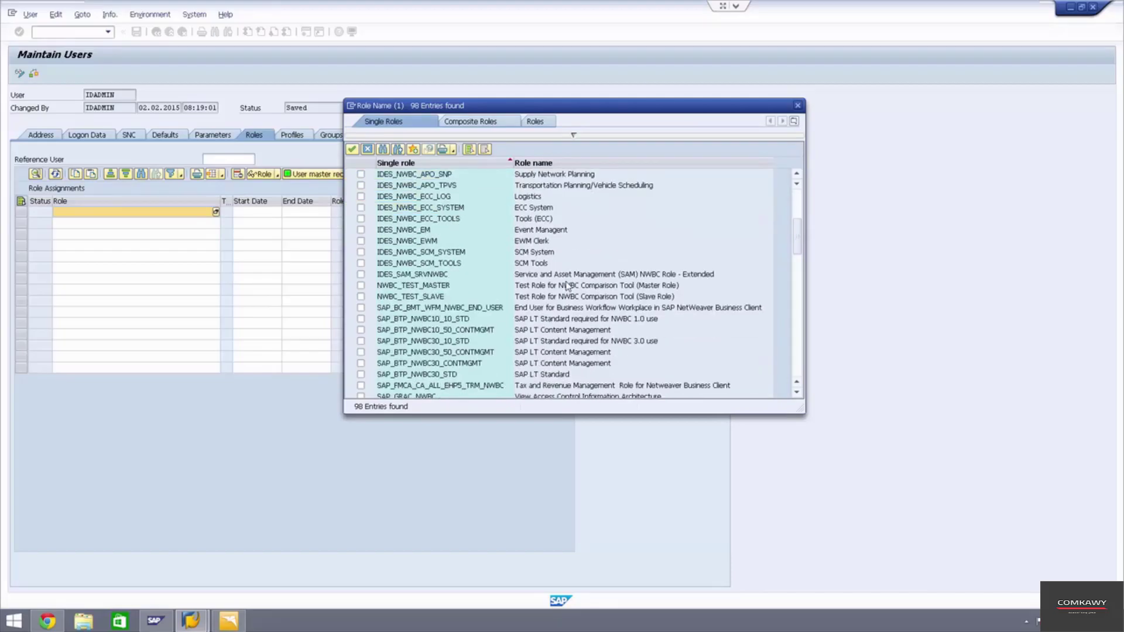
click(525, 208)
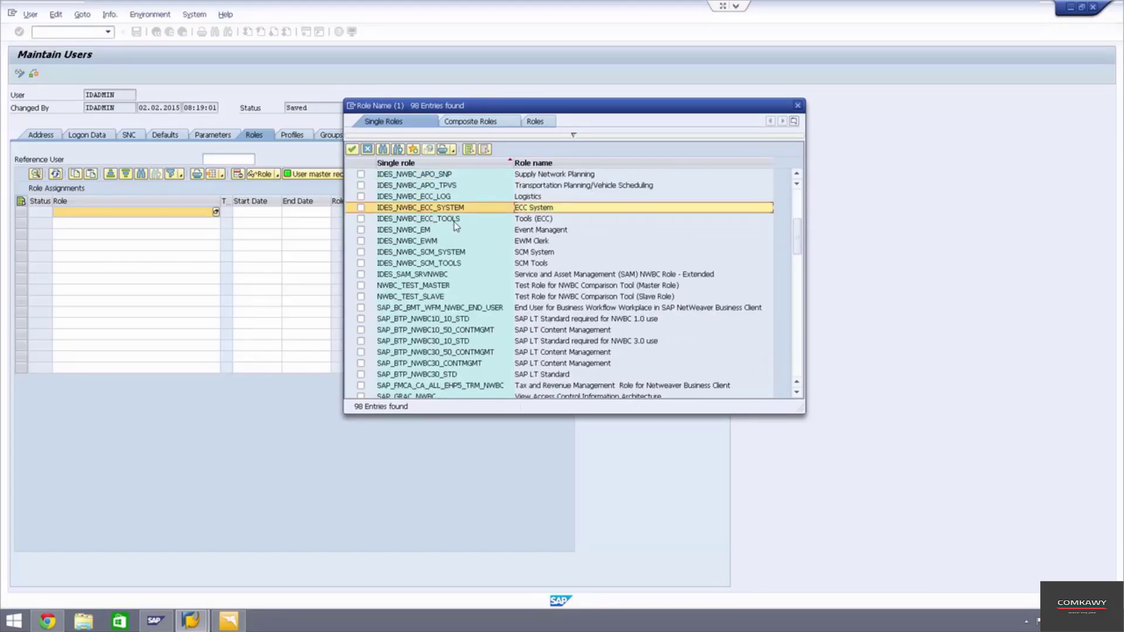
scroll(486, 242, down, 12)
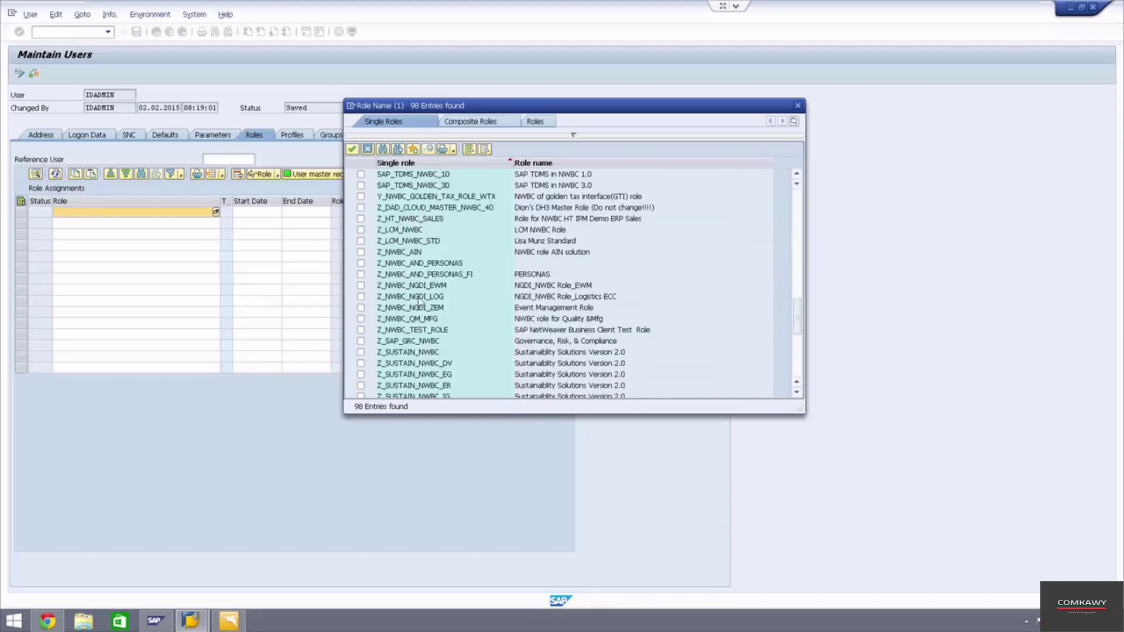
scroll(414, 331, down, 3)
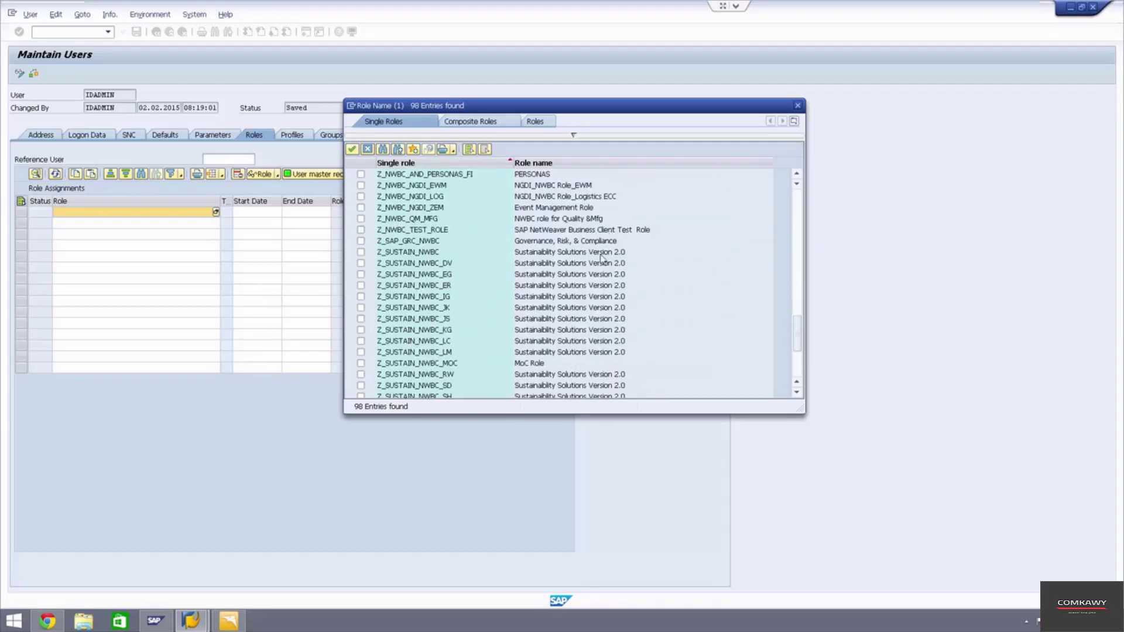
scroll(590, 290, down, 3)
scroll(526, 276, down, 1)
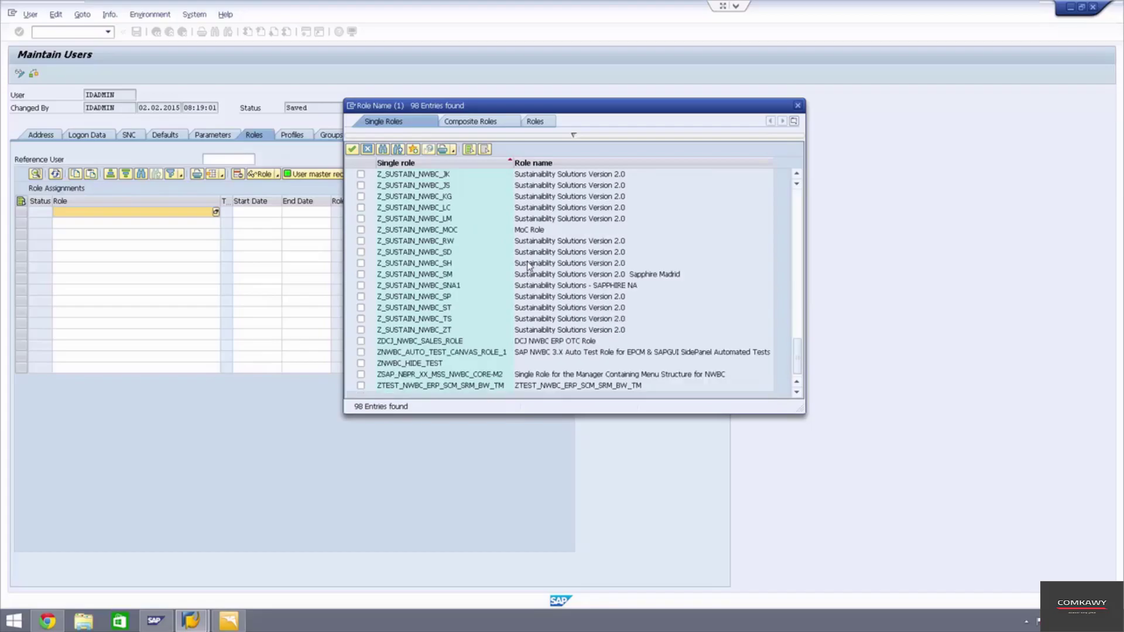
click(361, 386)
click(388, 386)
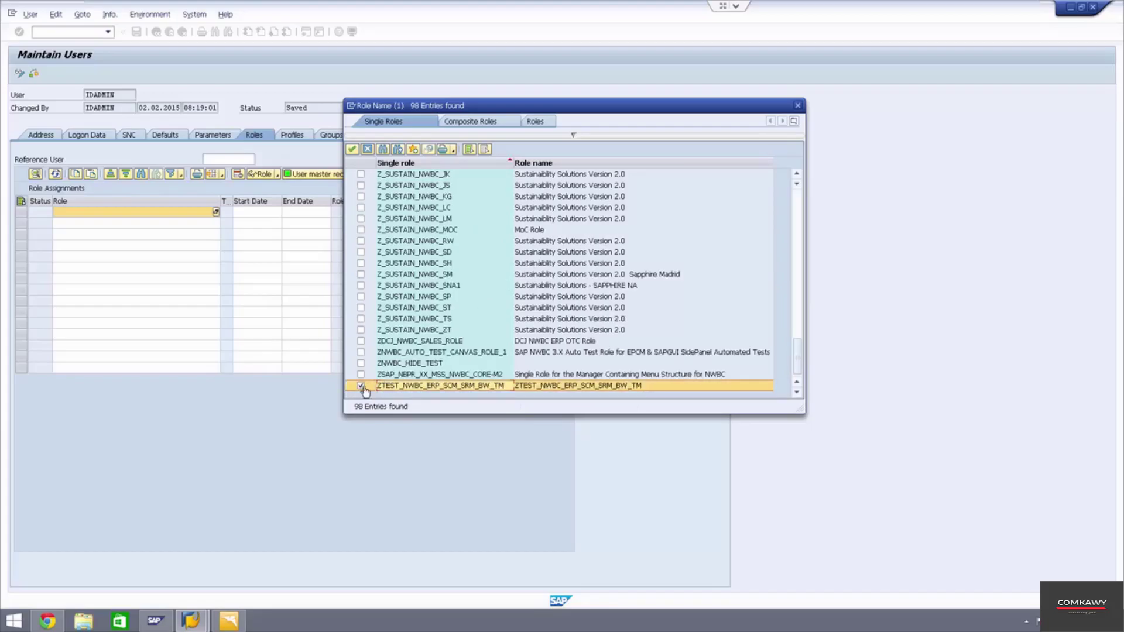
click(353, 150)
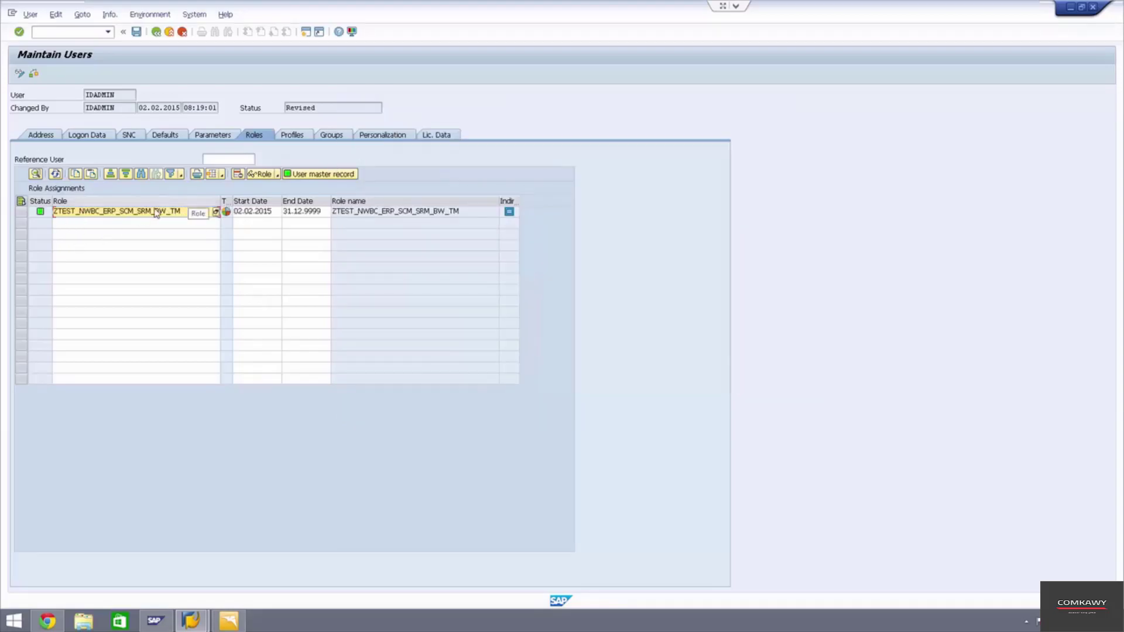
- On the Profiles tab, add the NWBC profile via a * search and save the user
click(306, 137)
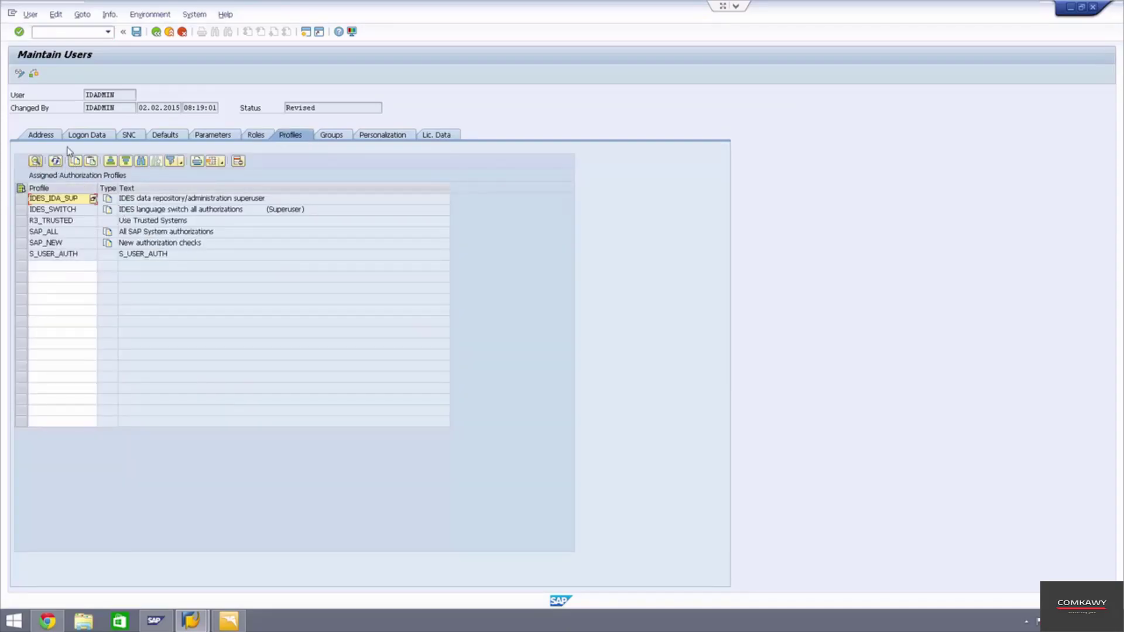
click(20, 75)
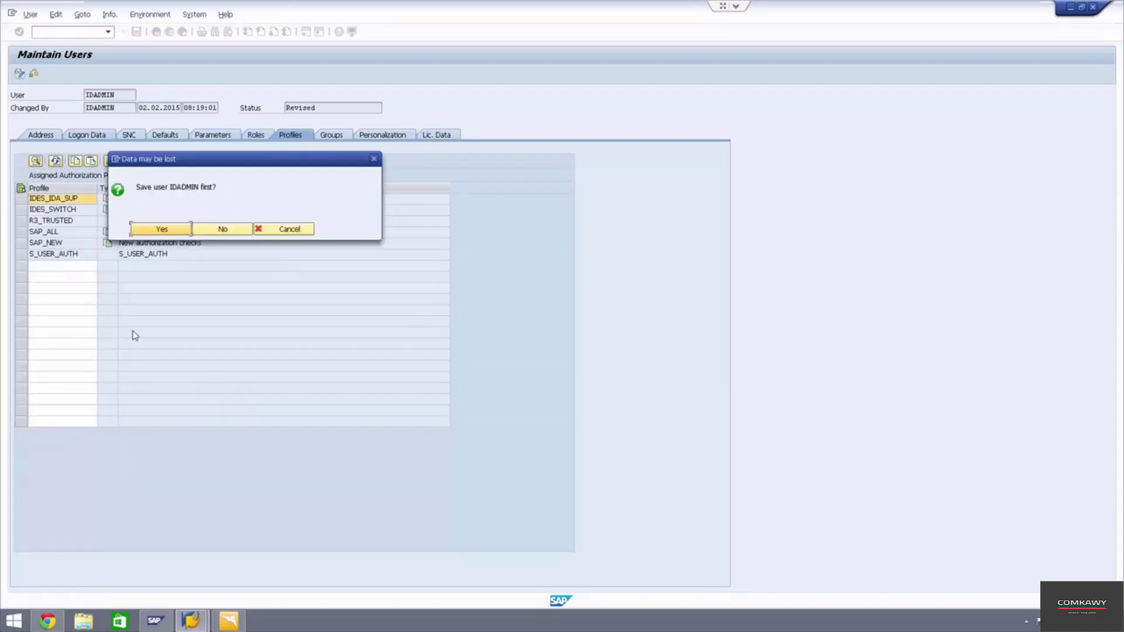
click(270, 231)
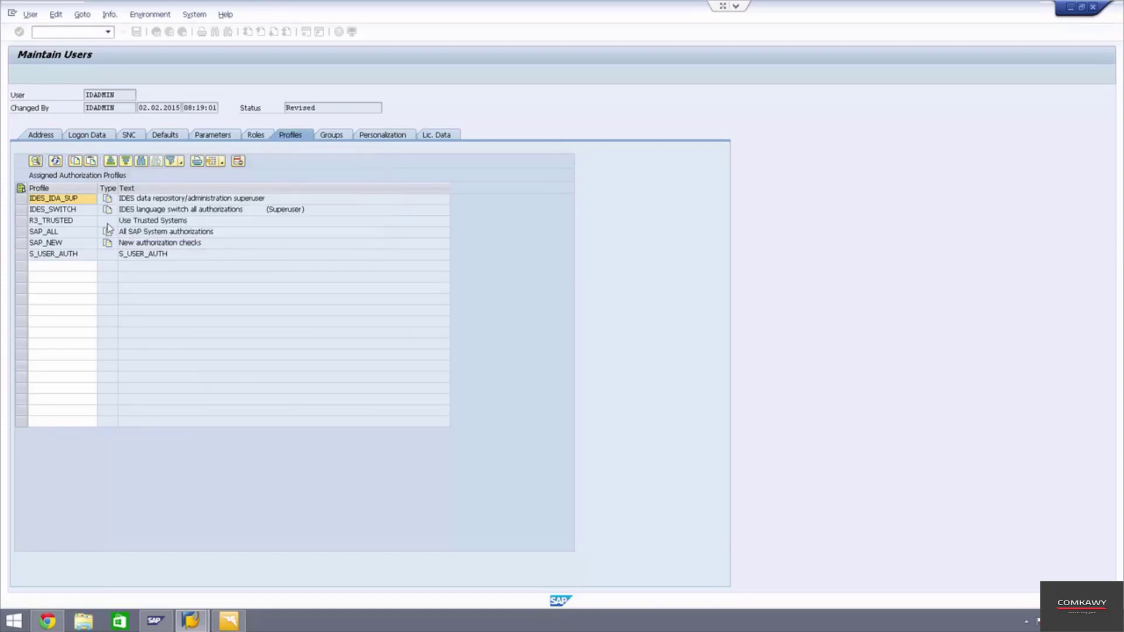
click(51, 267)
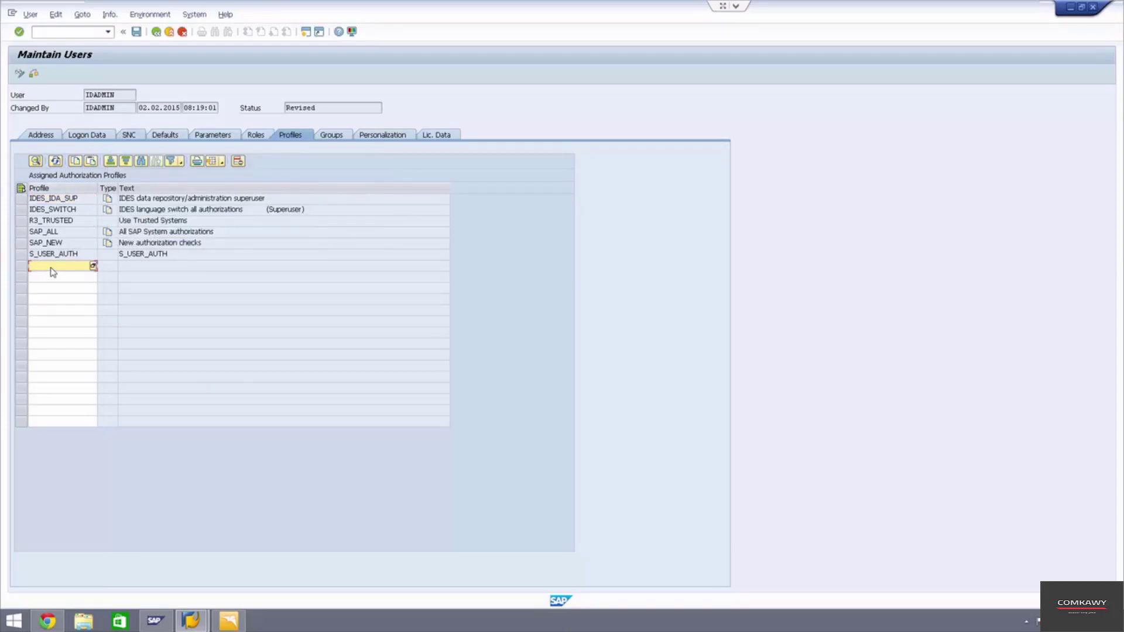
click(94, 266)
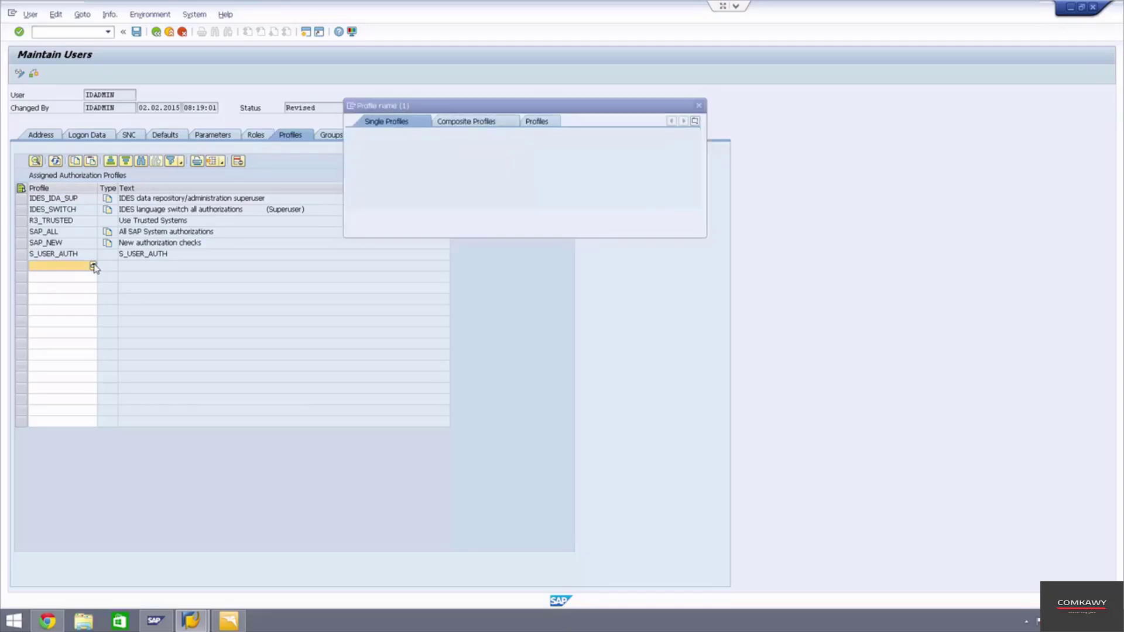
text(*)
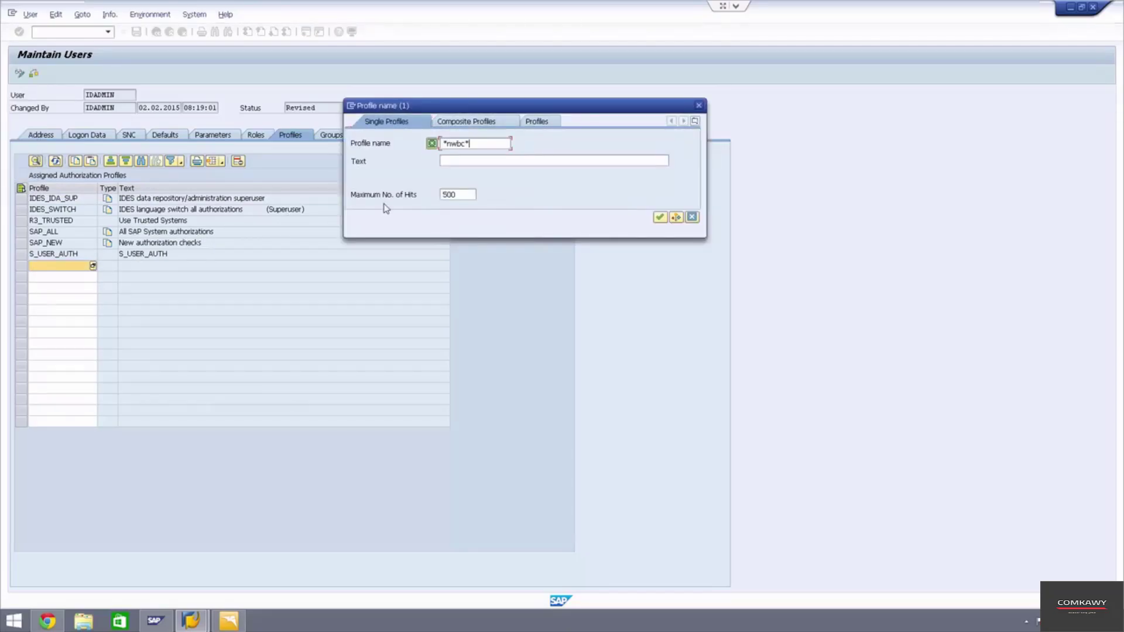
key(Return)
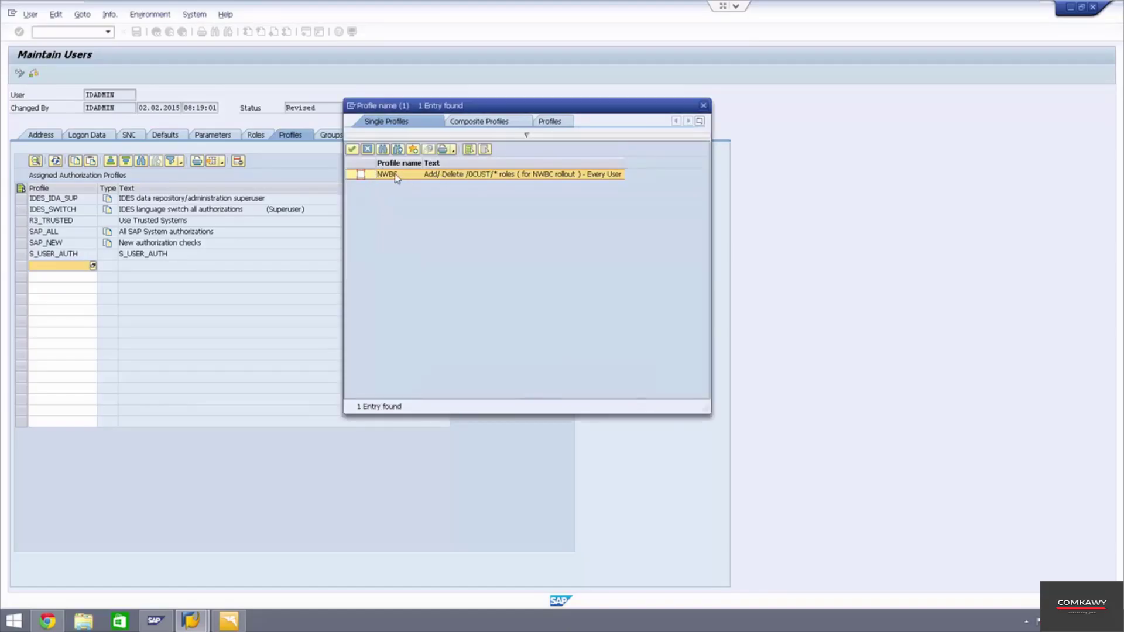
click(352, 148)
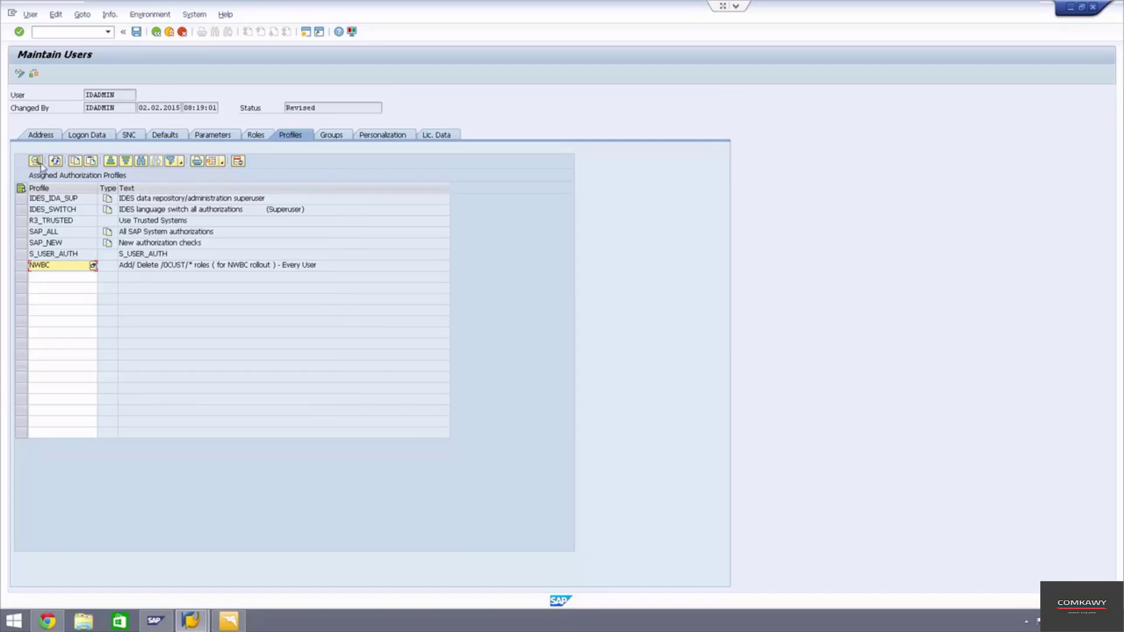
click(137, 31)
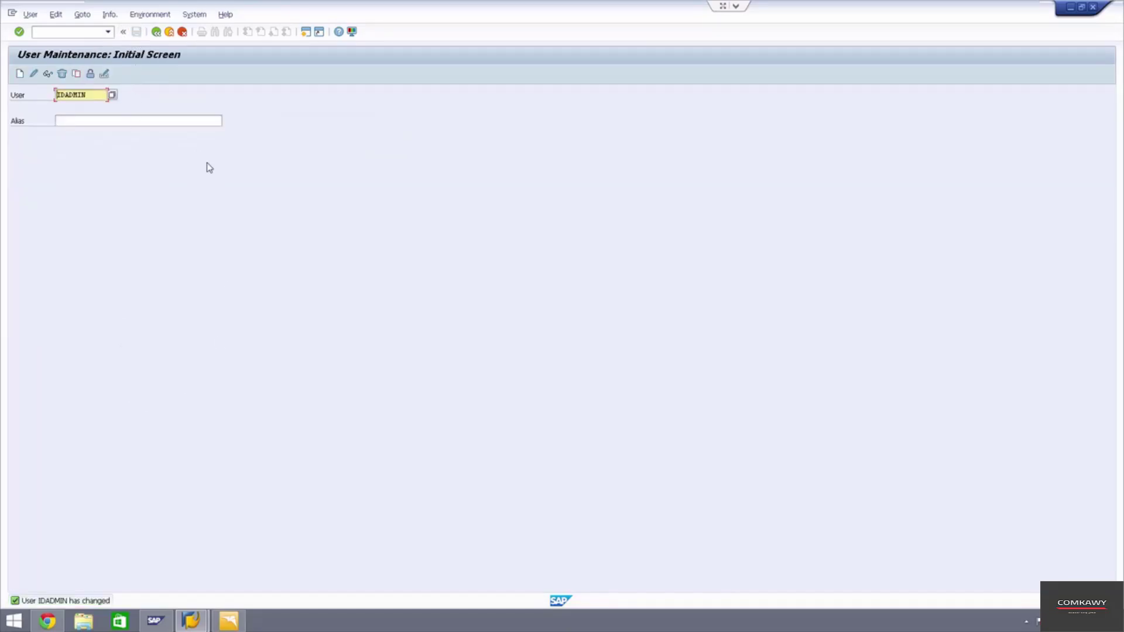
- Exit user maintenance and launch the ZTEST_NWBC_ERP_SCM_SRM_BW_TM cockpit from the browser logon page
click(182, 32)
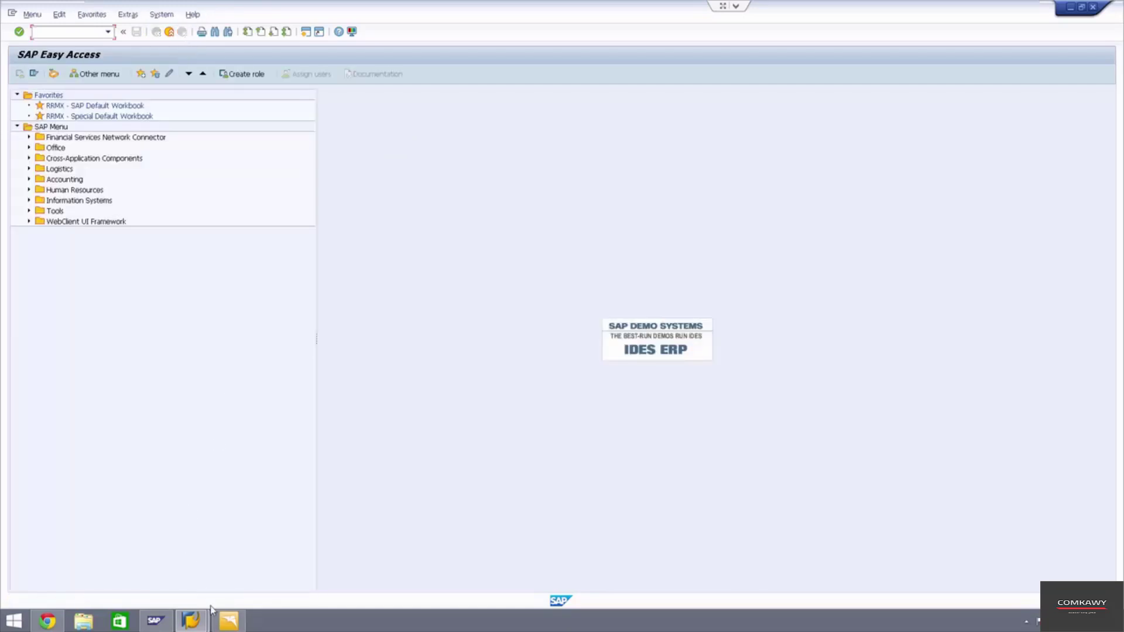
click(231, 621)
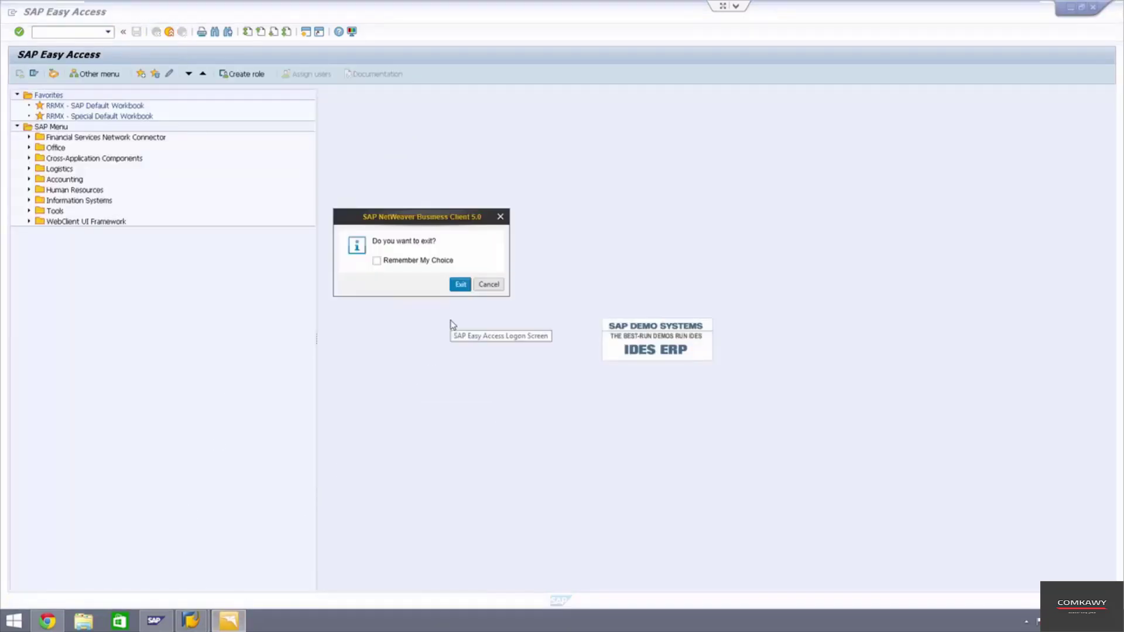
click(460, 285)
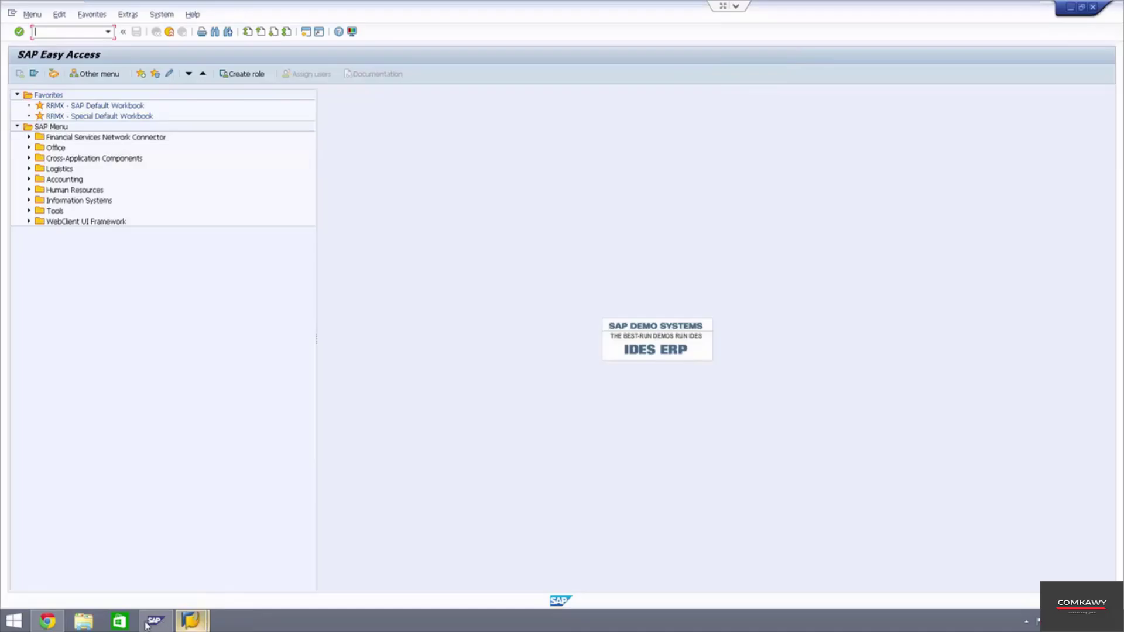
click(56, 623)
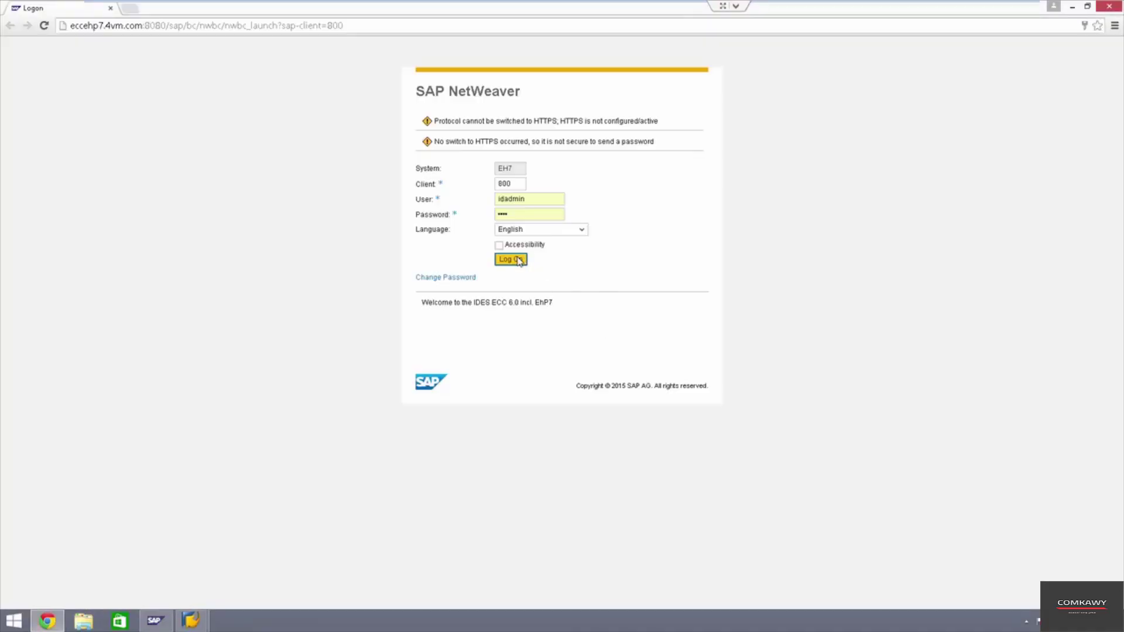
click(518, 260)
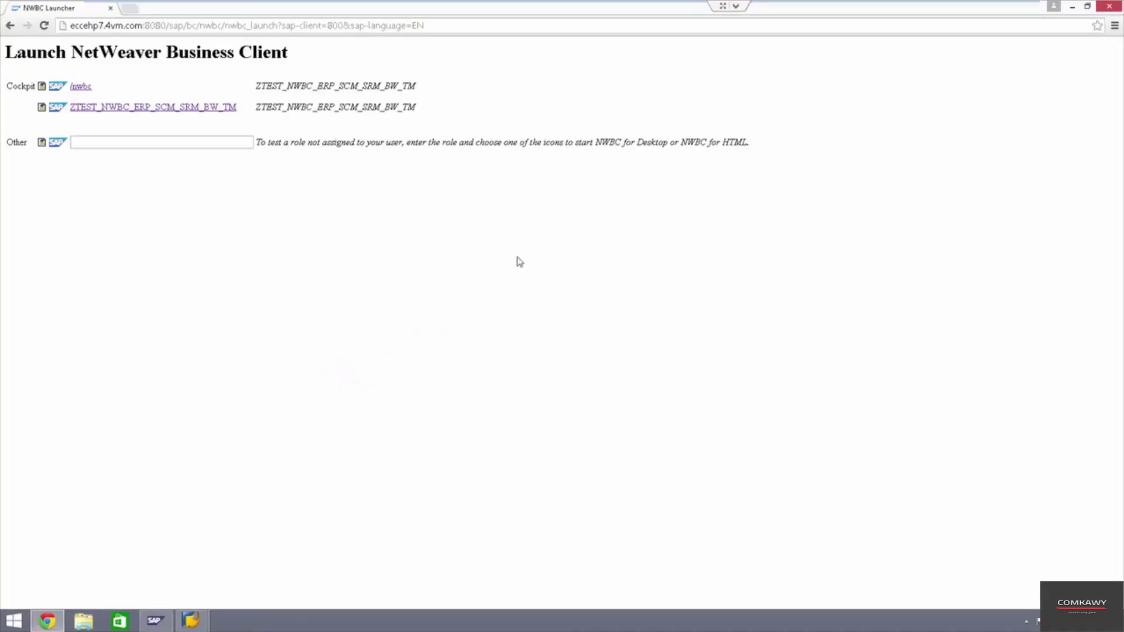
click(127, 109)
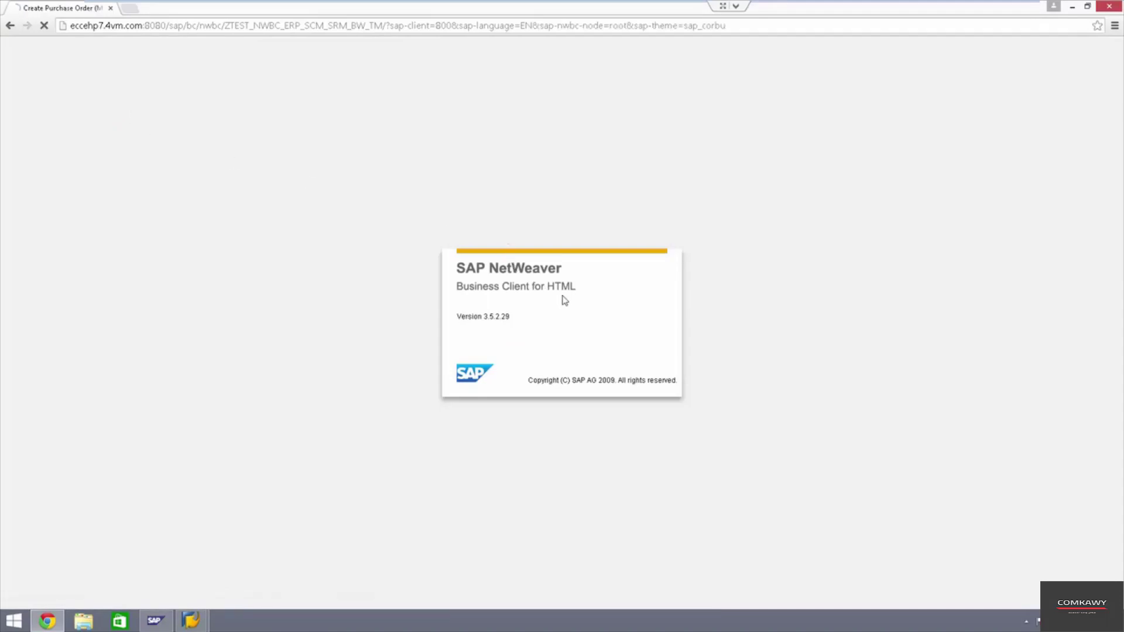
- Copy the cockpit's web address from the browser and return to SAP Easy Access
click(347, 26)
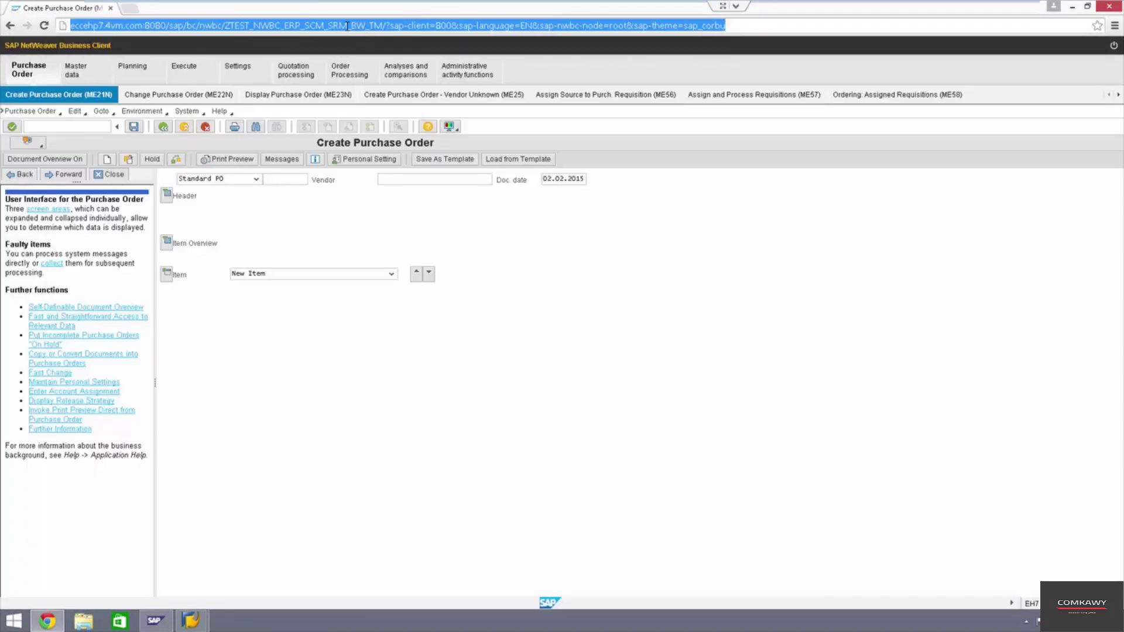
right_click(616, 28)
click(641, 68)
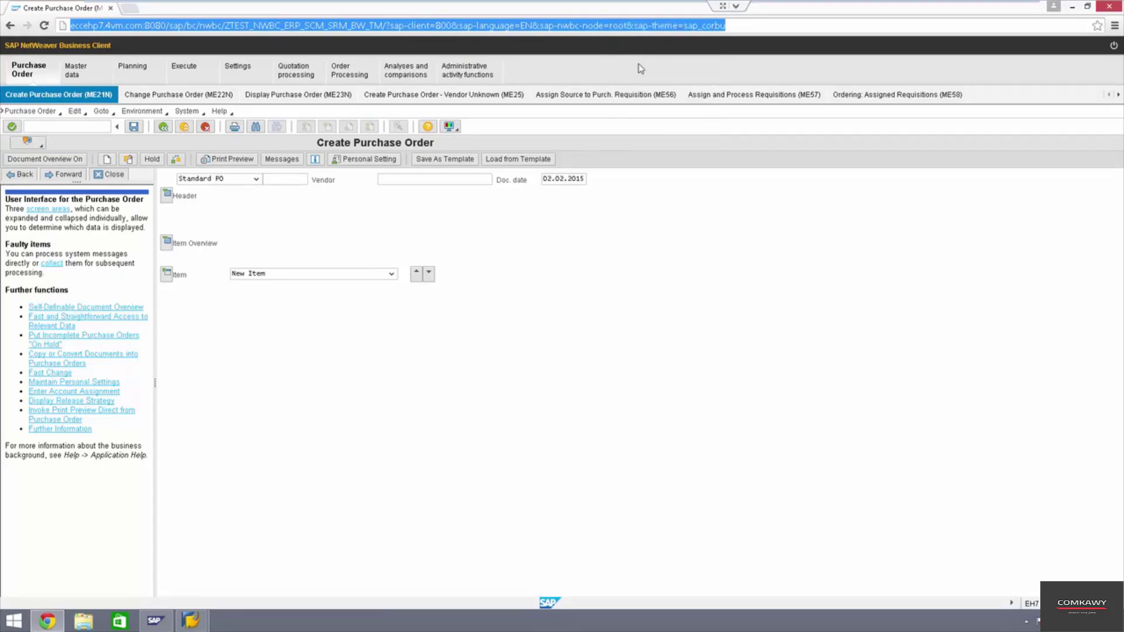
click(1072, 7)
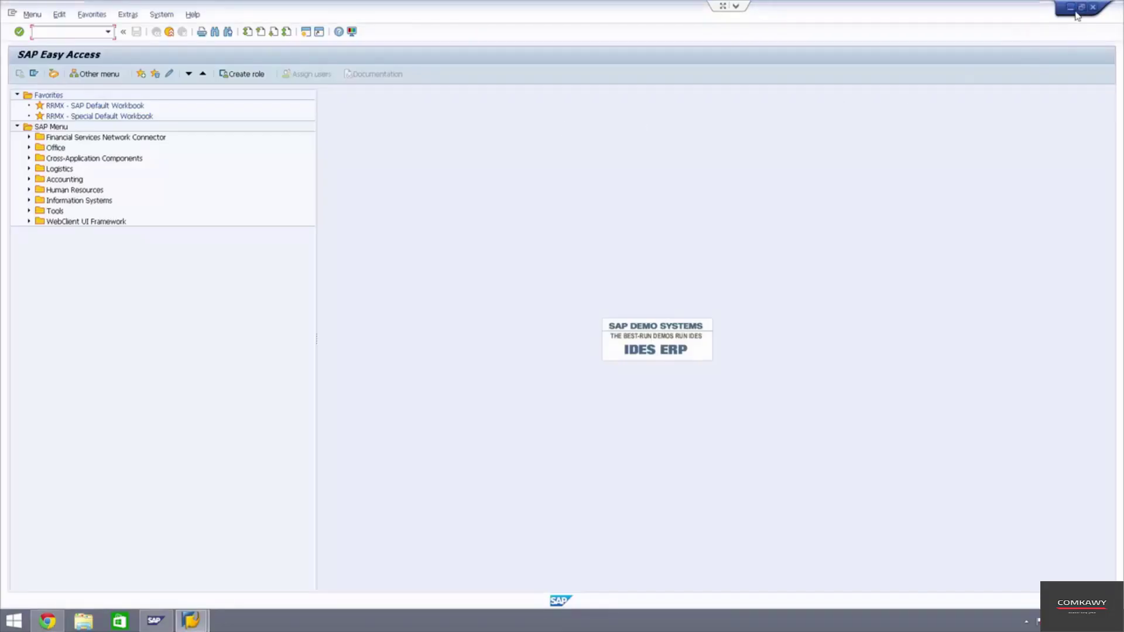
- Launch NetWeaver Business Client from the desktop and begin a new user-specified system entry
click(1072, 8)
double_click(23, 143)
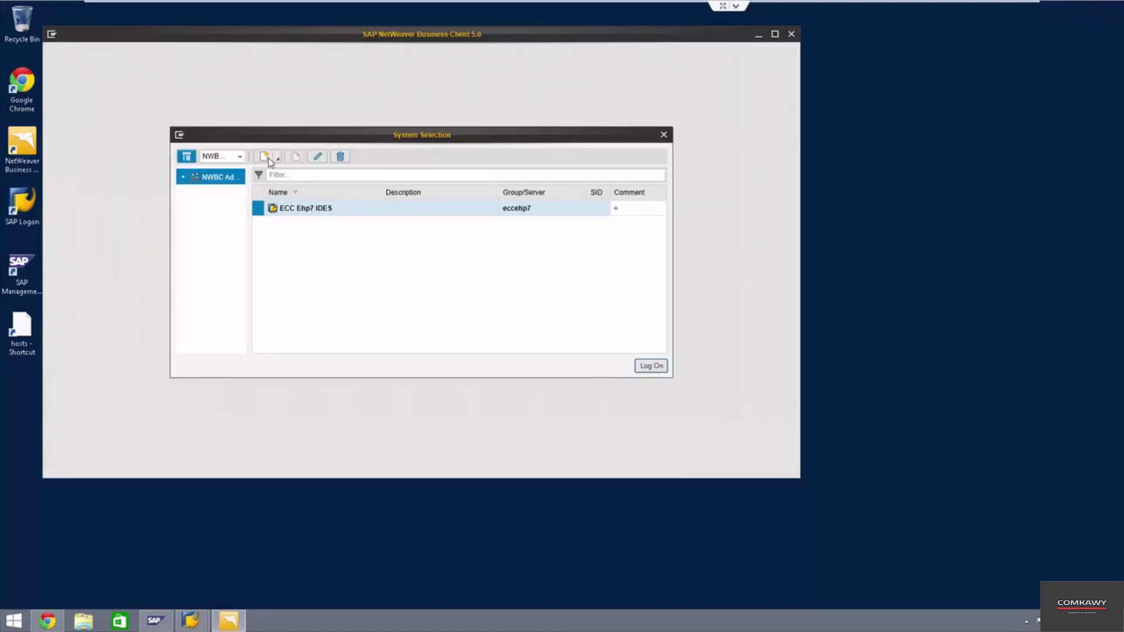
click(268, 158)
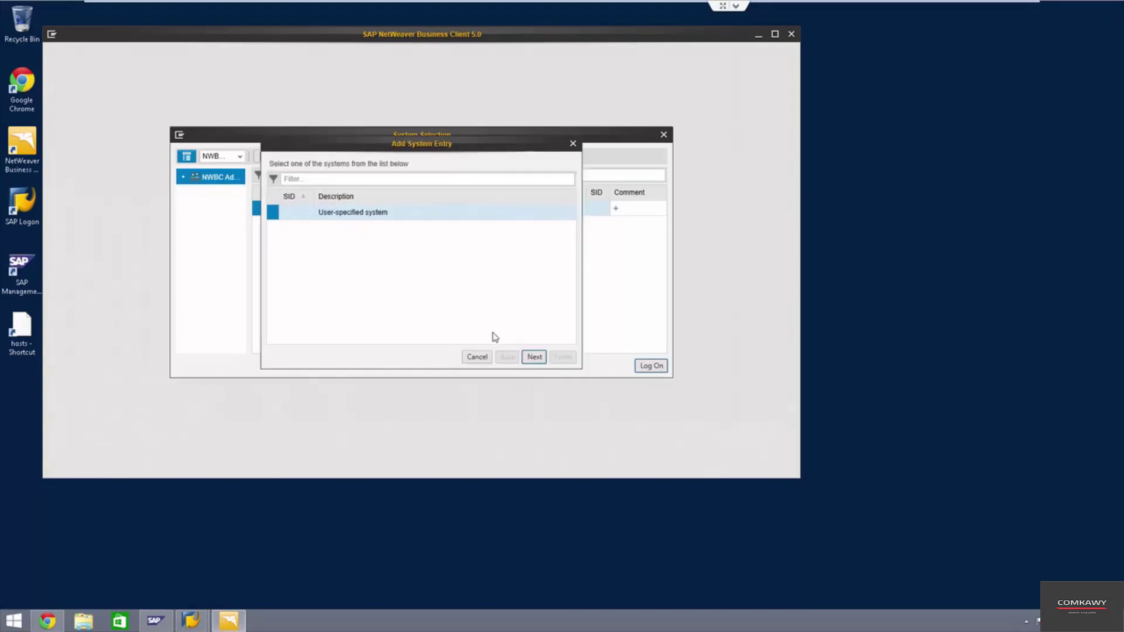
click(535, 357)
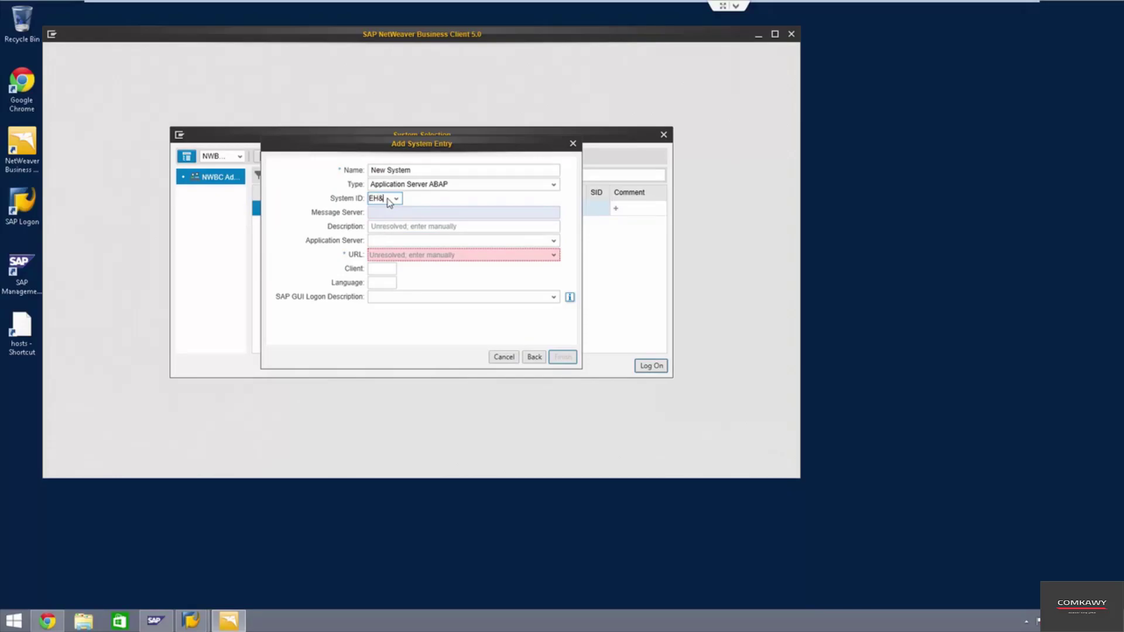
- Enter System ID EH7, description NWBC-ECC - COCKPIT, server eccehp7, the query-free cockpit URL, and client 800
key(Tab)
key(Tab)
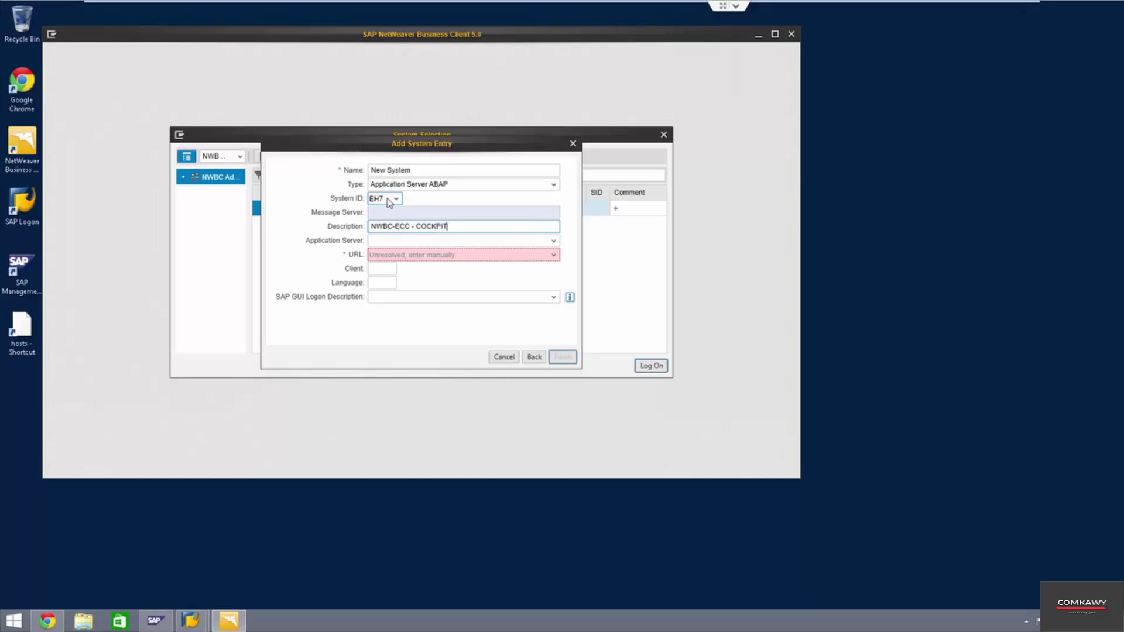
key(Tab)
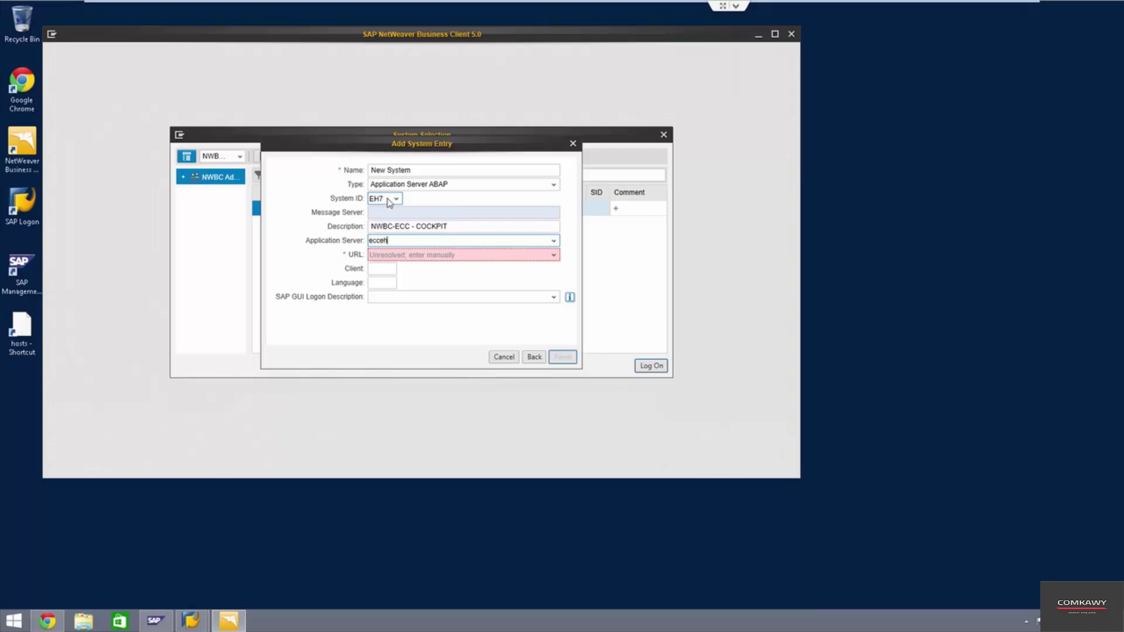
key(Tab)
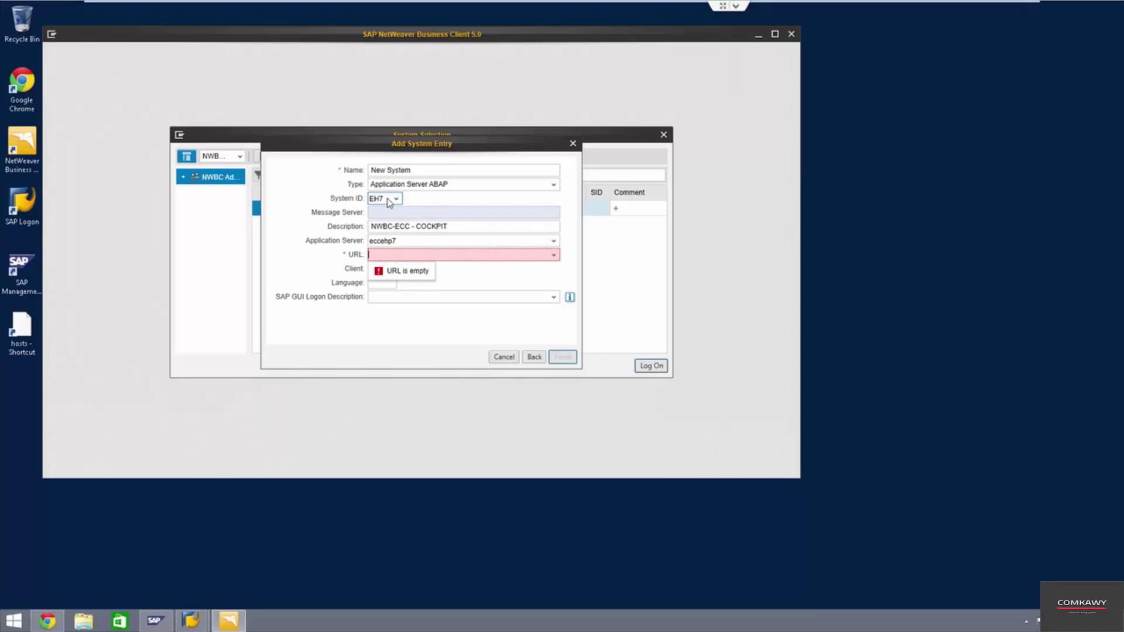
key(ctrl+v)
key(BackSpace)
key(BackSpace)
key(BackSpace)
key(BackSpace)
key(BackSpace)
key(BackSpace)
key(BackSpace)
key(BackSpace)
key(BackSpace)
key(BackSpace)
key(BackSpace)
key(BackSpace)
key(BackSpace)
key(BackSpace)
key(Left)
key(Left)
key(Left)
key(Left)
key(Left)
key(Left)
key(Left)
key(Left)
key(Left)
key(Left)
key(Left)
key(Left)
key(Left)
key(Left)
key(Left)
key(Left)
key(Left)
key(Left)
key(Left)
key(Left)
key(Left)
key(Left)
key(Left)
key(Left)
key(Left)
key(Left)
key(Left)
key(Left)
key(Left)
key(Left)
key(Left)
key(Left)
key(Left)
key(Left)
key(Left)
key(Left)
key(Left)
key(Left)
key(Left)
key(Left)
key(Left)
key(Left)
key(Left)
key(Left)
key(Left)
key(Left)
key(shift+End)
key(Delete)
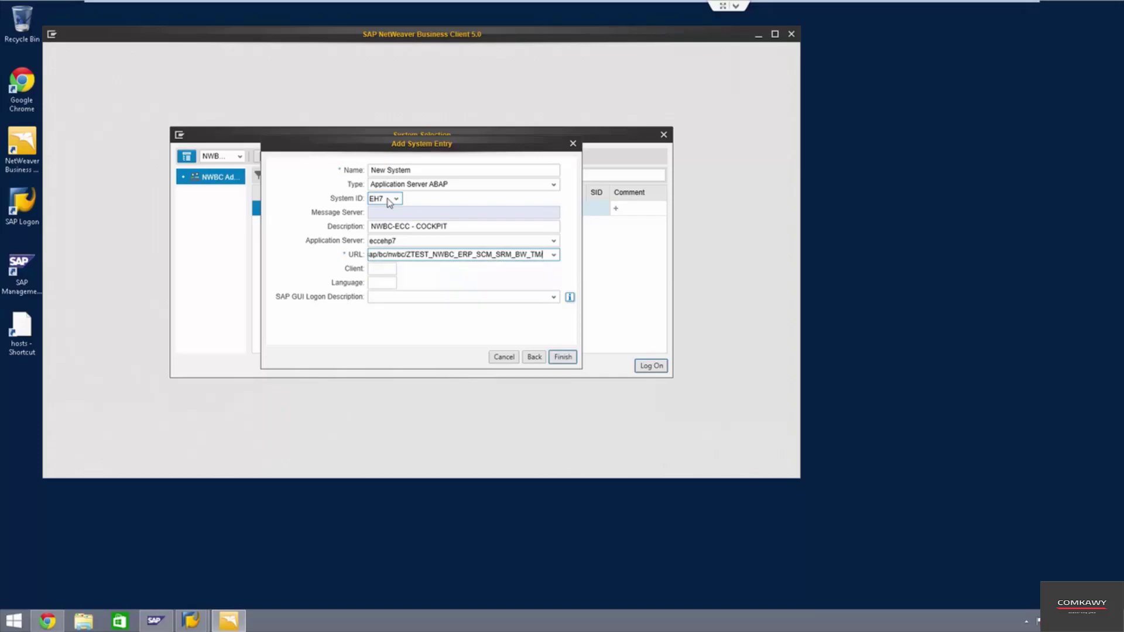
click(374, 269)
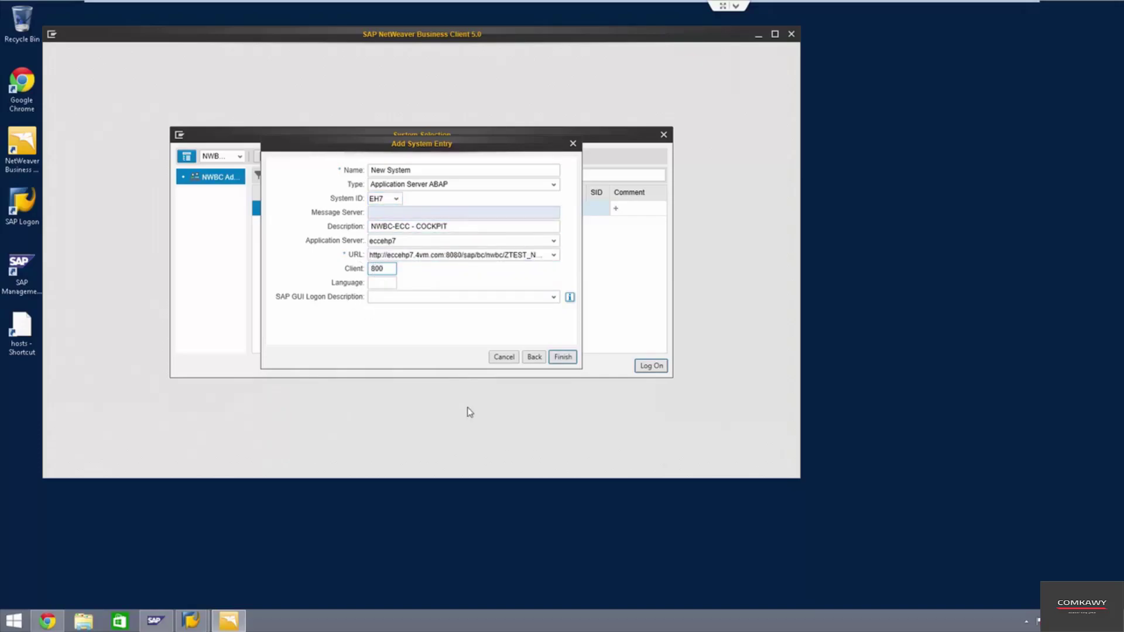
click(562, 358)
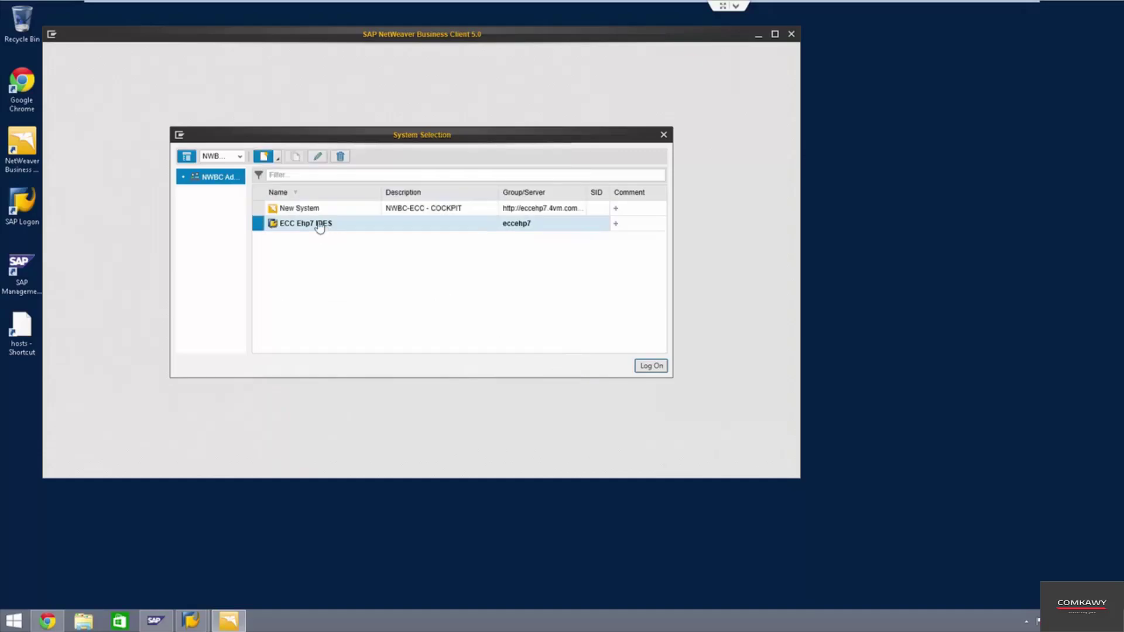
- Log on to the New System with the user name and password, cancelling all existing logons
click(313, 210)
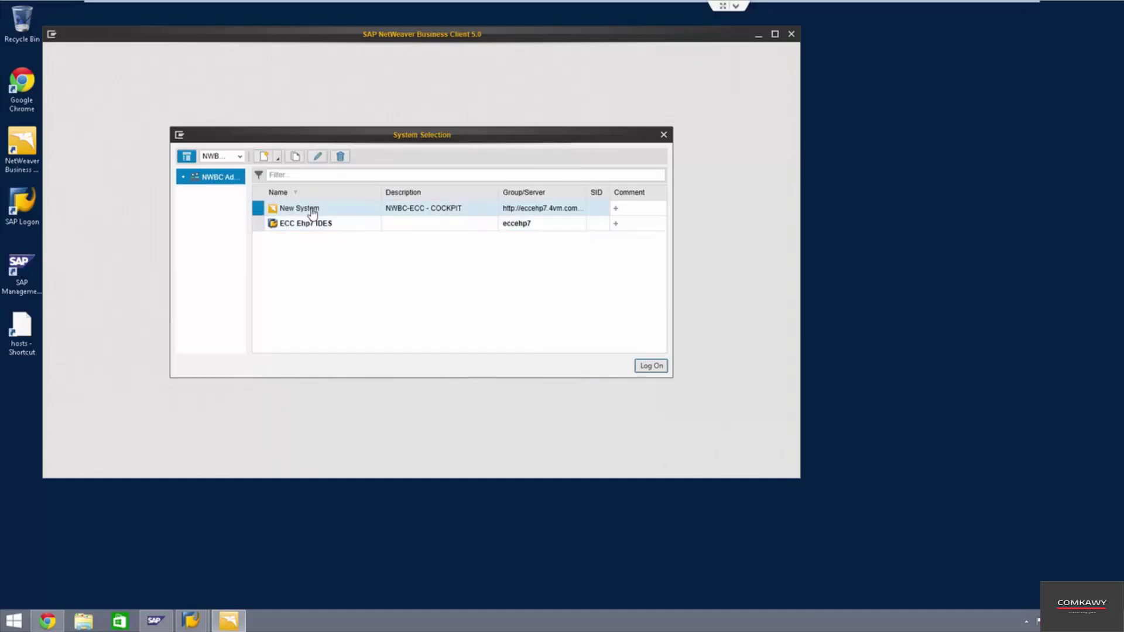
click(650, 367)
click(383, 235)
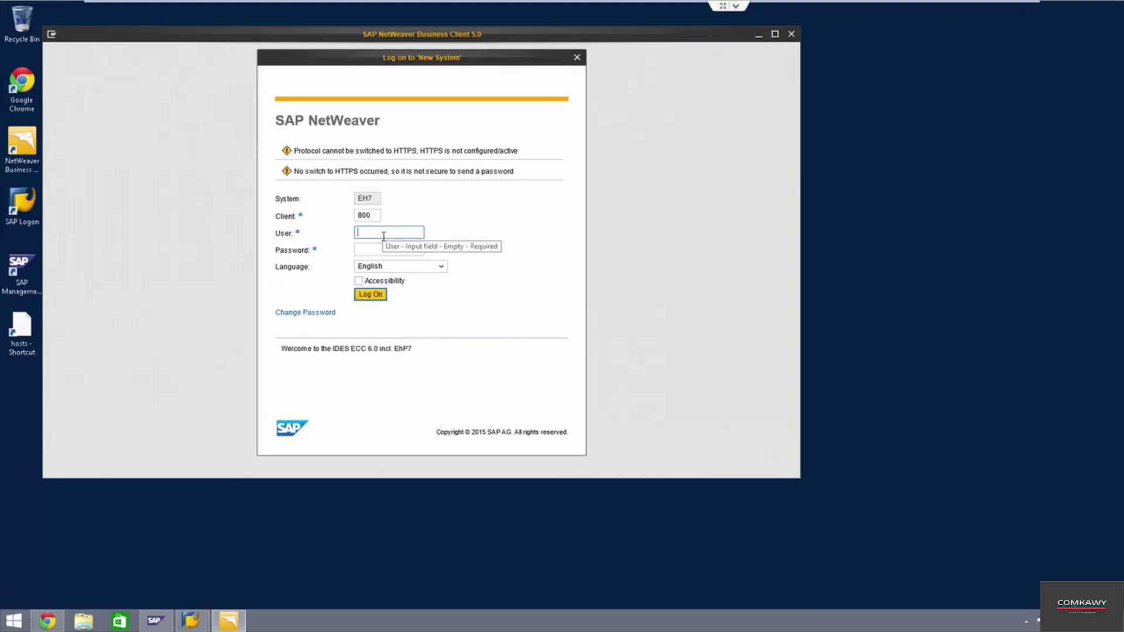
click(383, 236)
text(idadmin)
key(Tab)
text(abc)
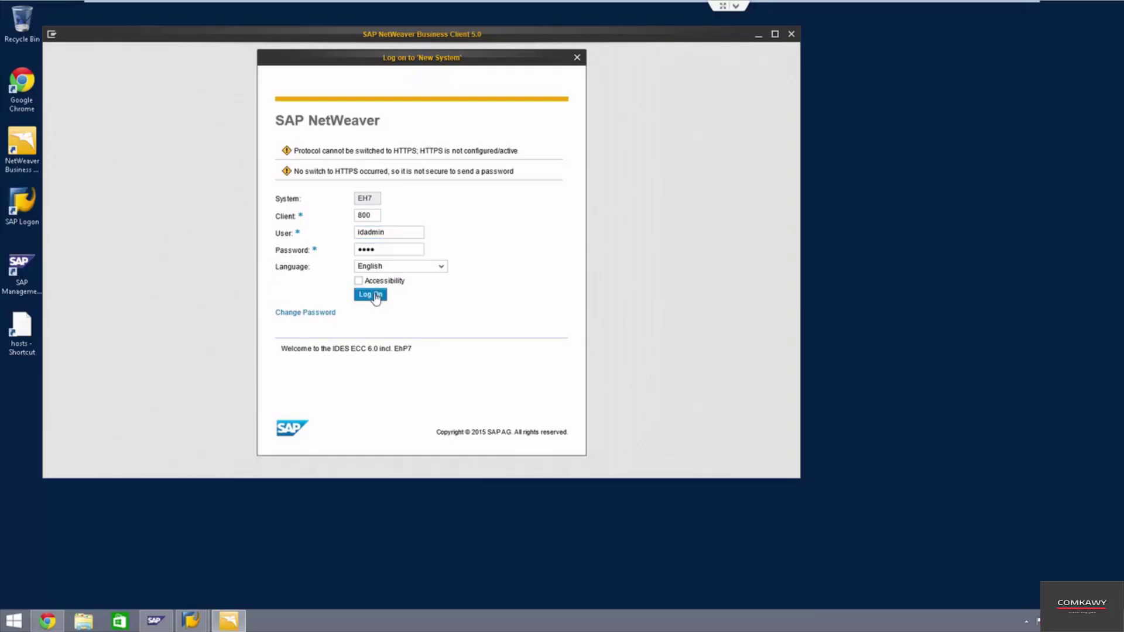
click(375, 296)
click(314, 237)
click(311, 254)
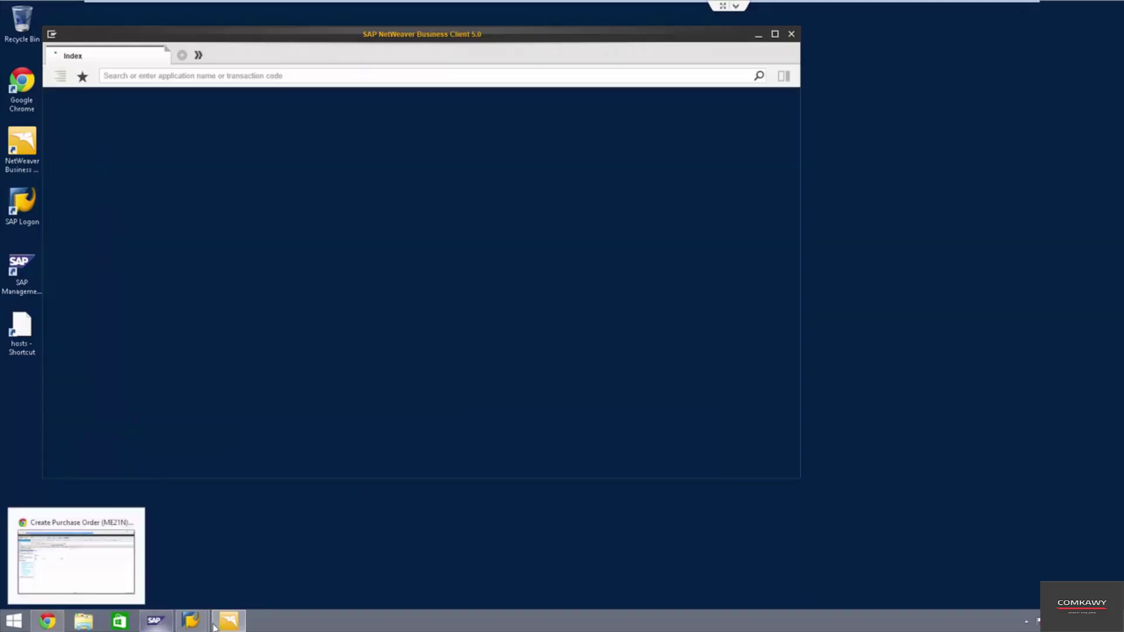
- Open Create Purchase Order from the Purchase Order work center in a new tab
mouse_move(217, 617)
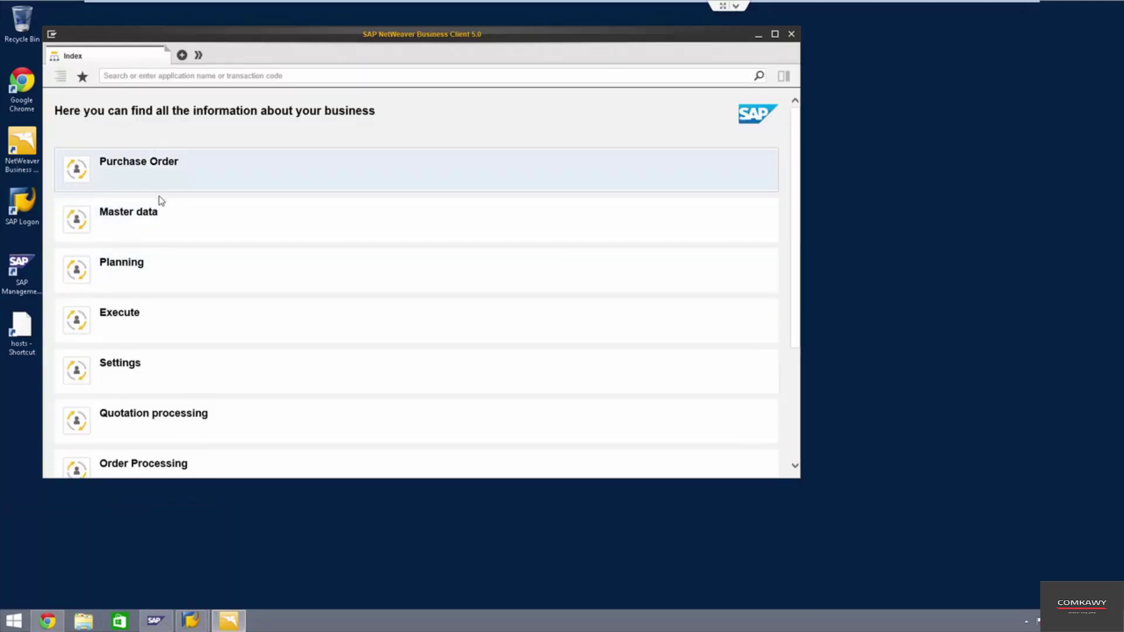
scroll(173, 246, down, 3)
scroll(185, 404, up, 3)
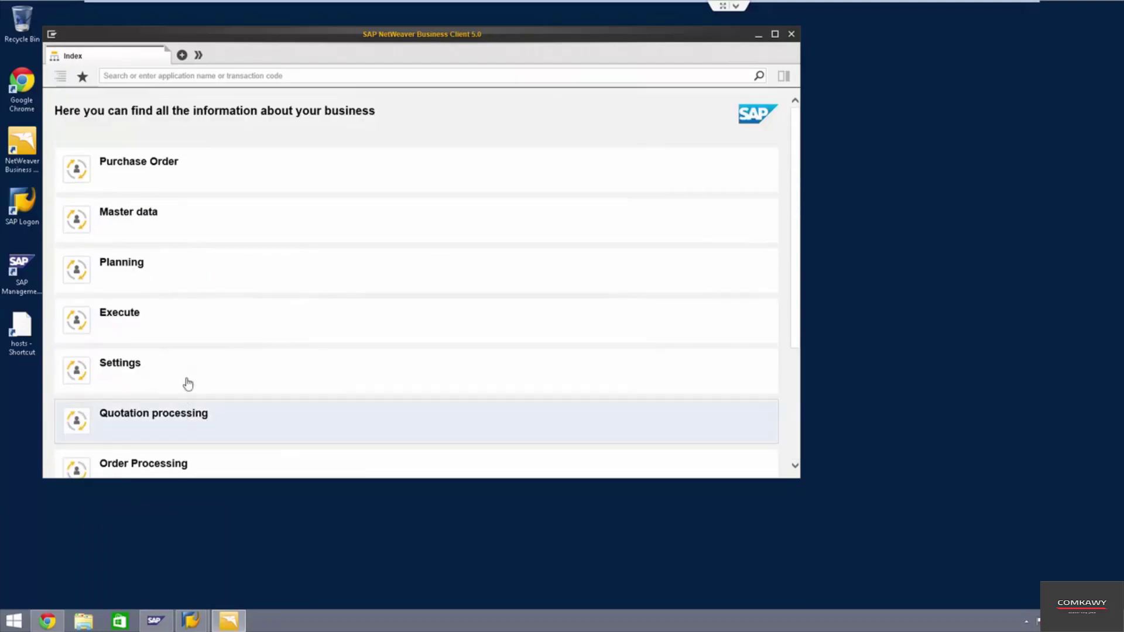
click(163, 169)
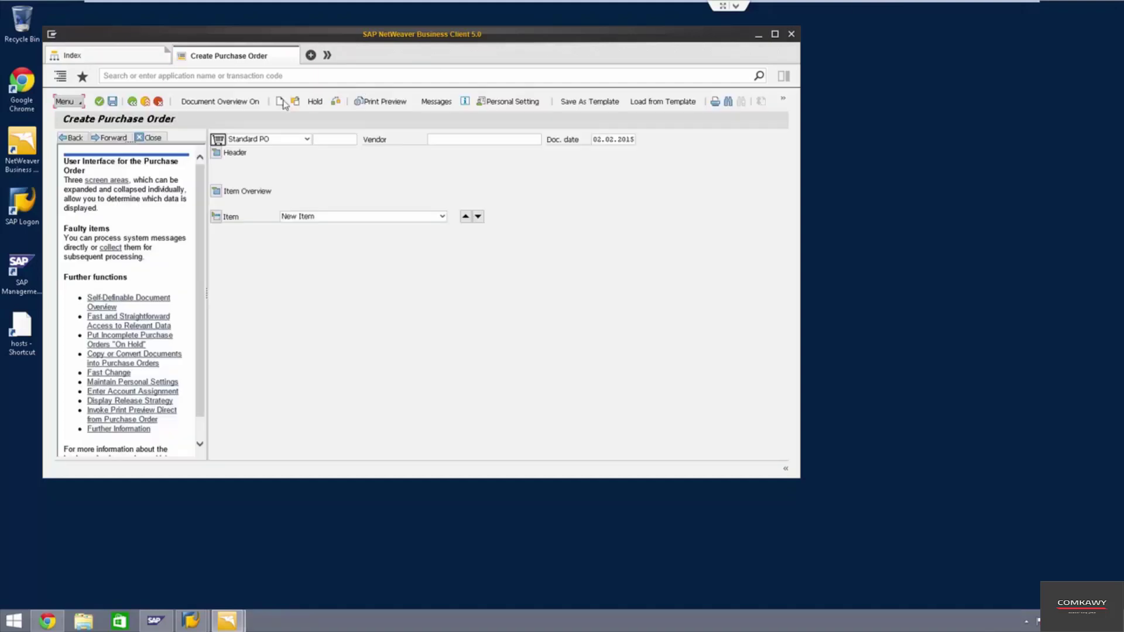
- In Settings > Personalize, uncheck Easy Access Favorites as Work Center
click(52, 35)
mouse_move(66, 66)
click(128, 65)
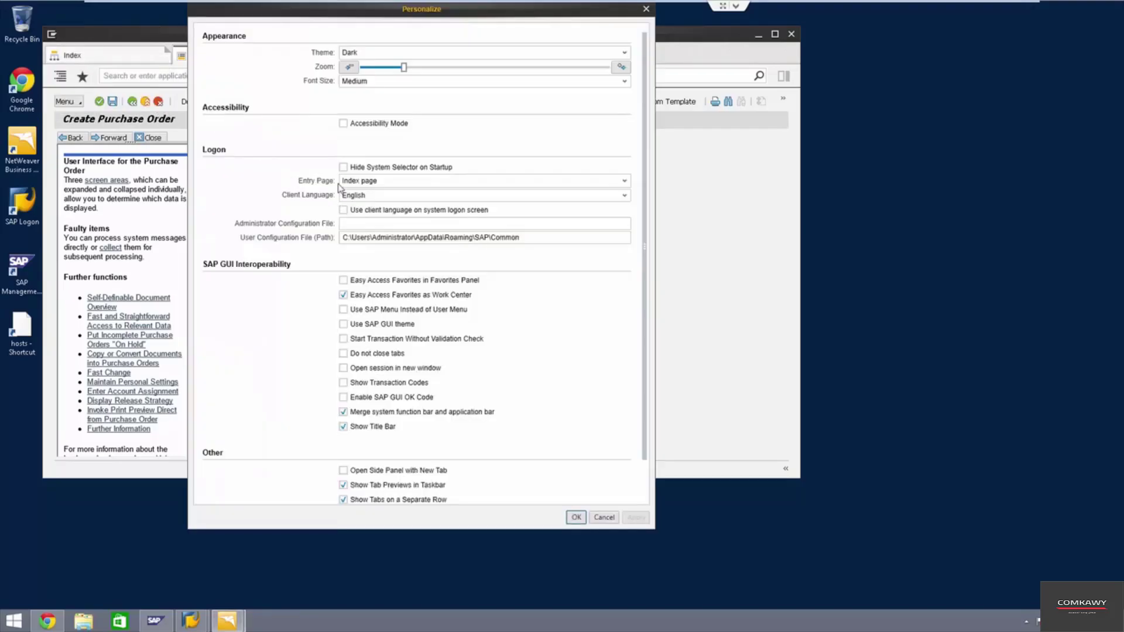
scroll(363, 135, down, 1)
scroll(330, 53, up, 1)
scroll(258, 266, down, 1)
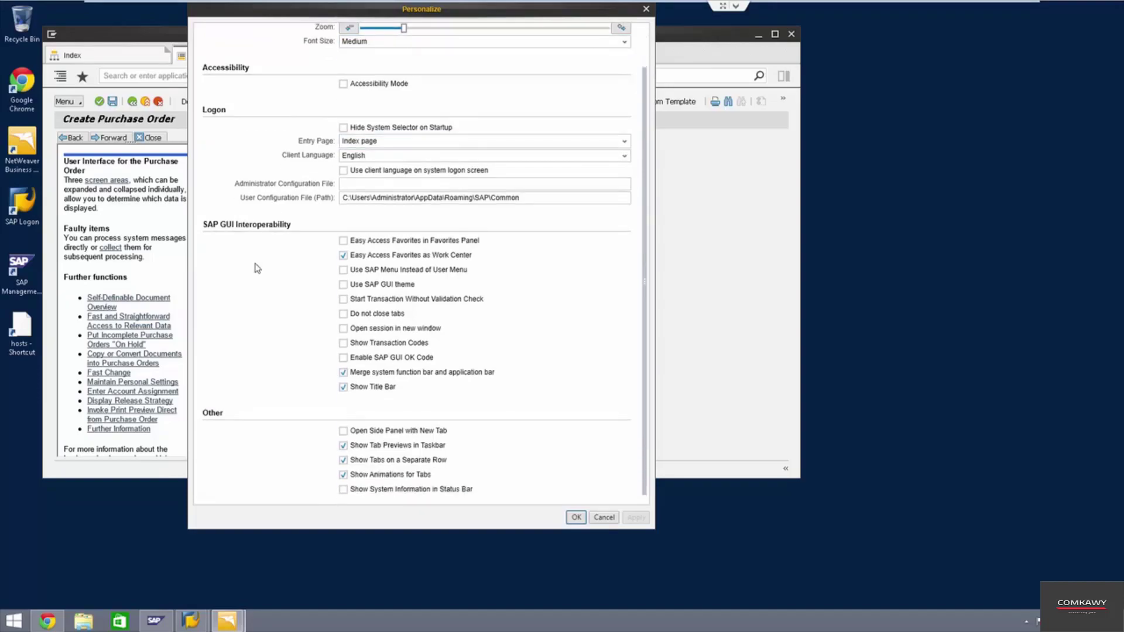
click(351, 256)
- Confirm the personalization, close the Create Purchase Order tab, then quit and relaunch the client
click(576, 518)
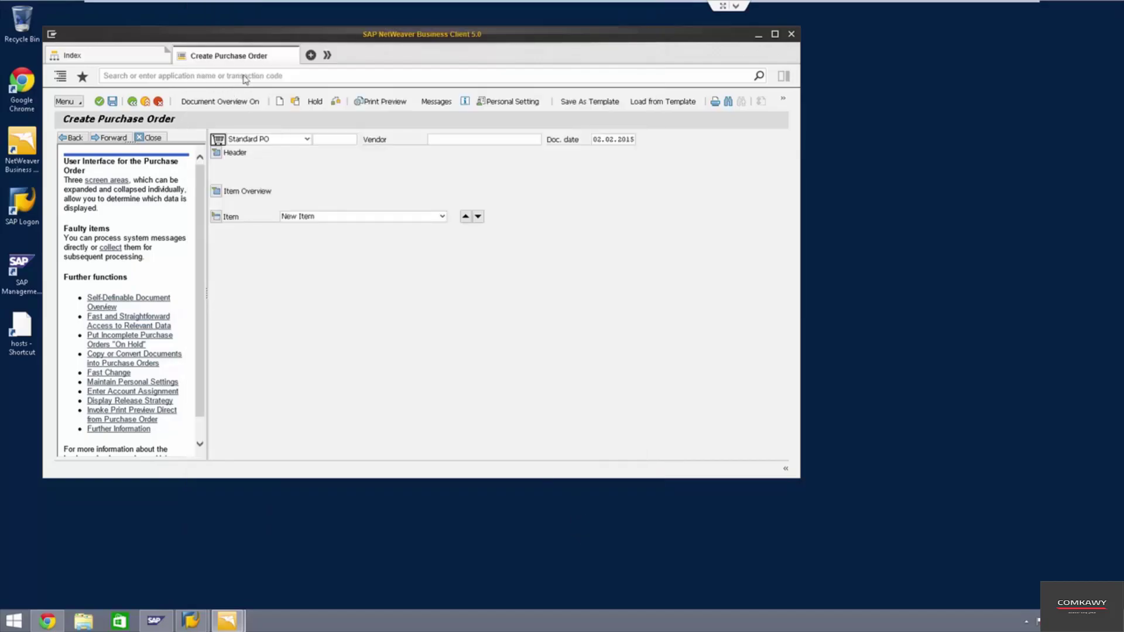
click(296, 54)
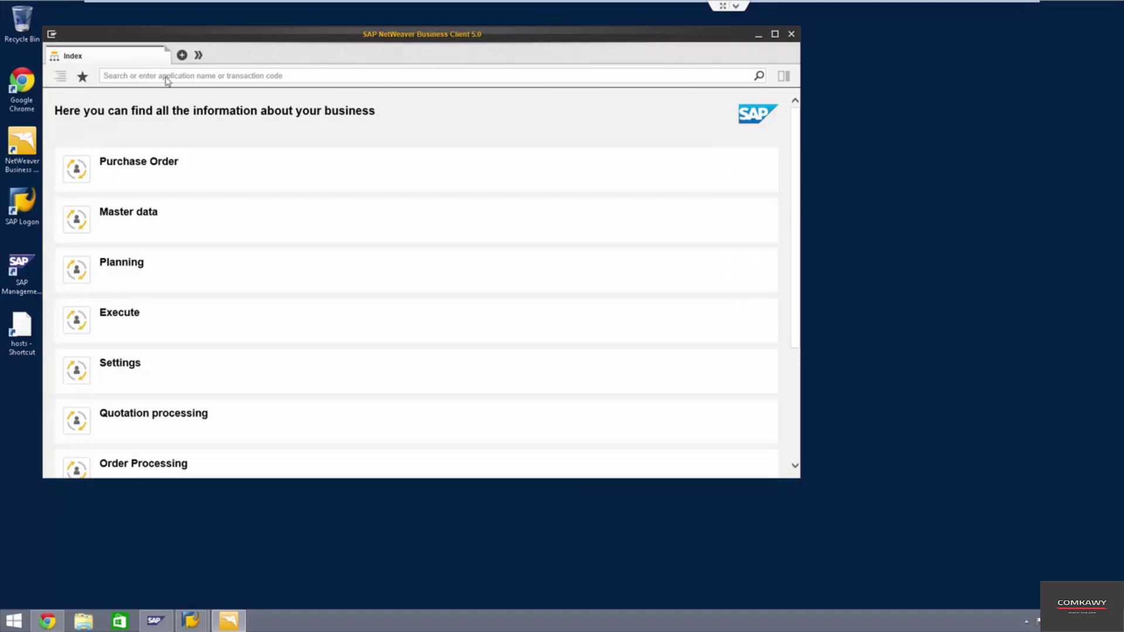
scroll(198, 290, down, 3)
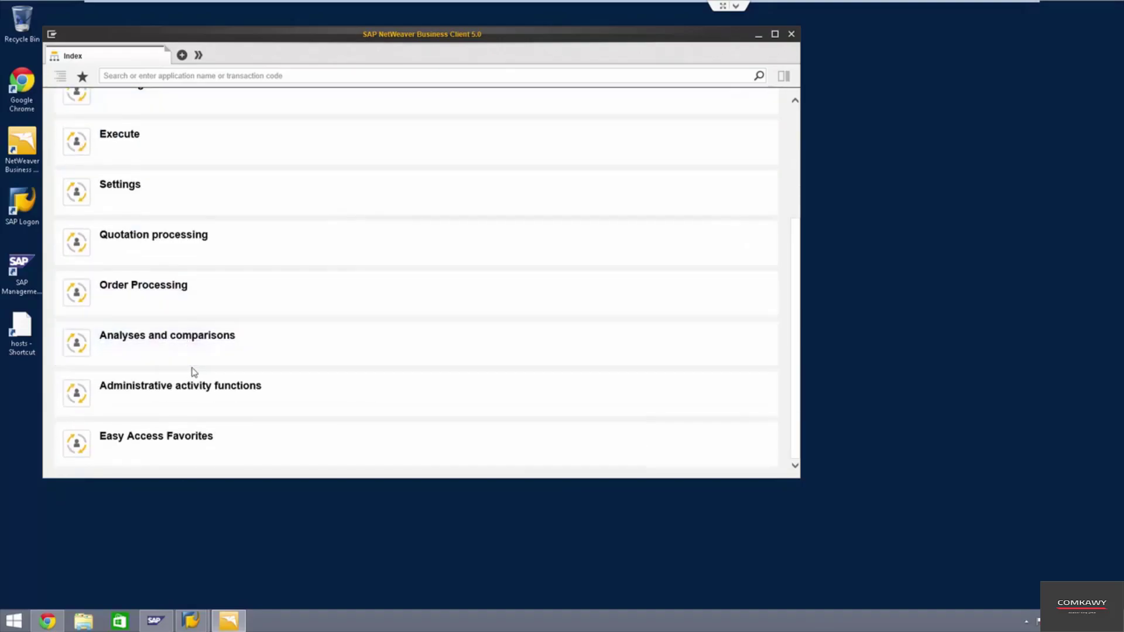
scroll(195, 372, up, 3)
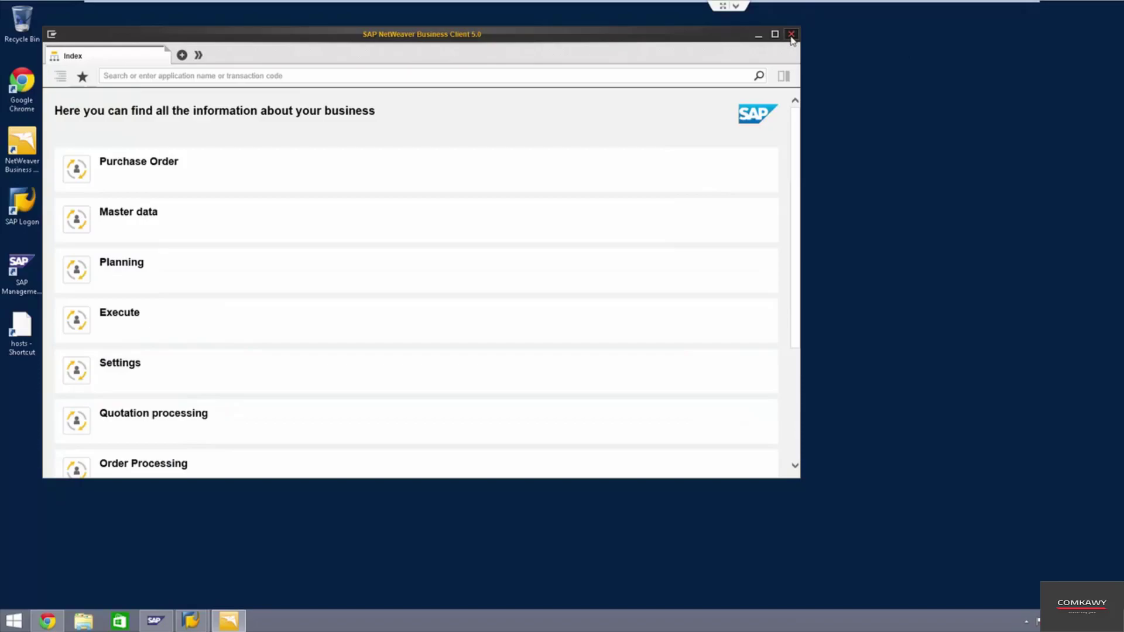
click(790, 34)
double_click(8, 148)
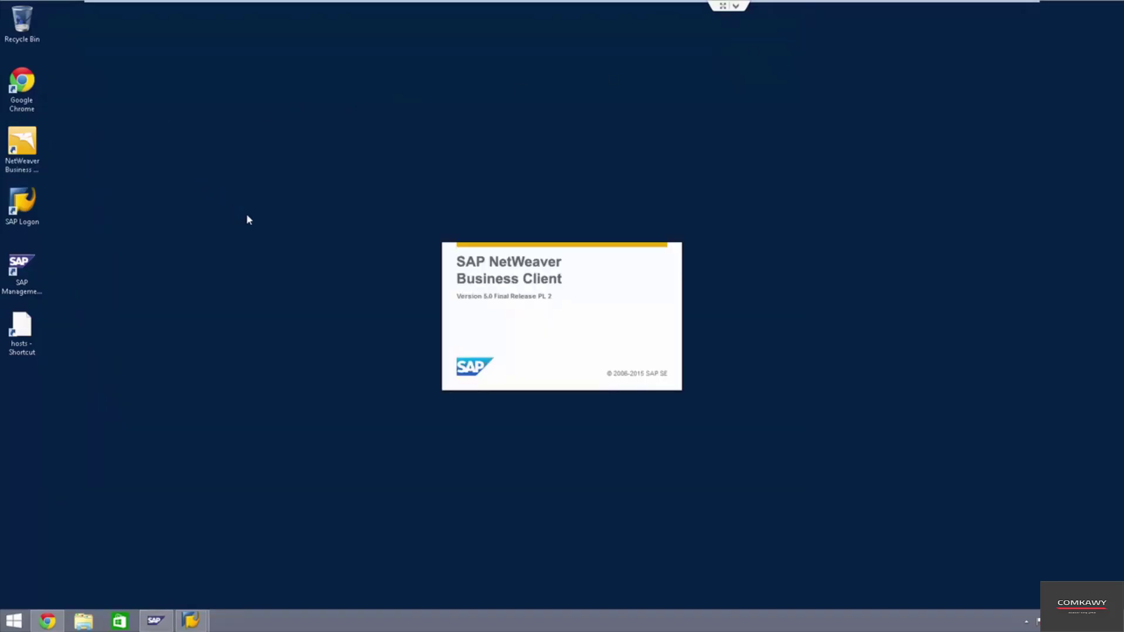